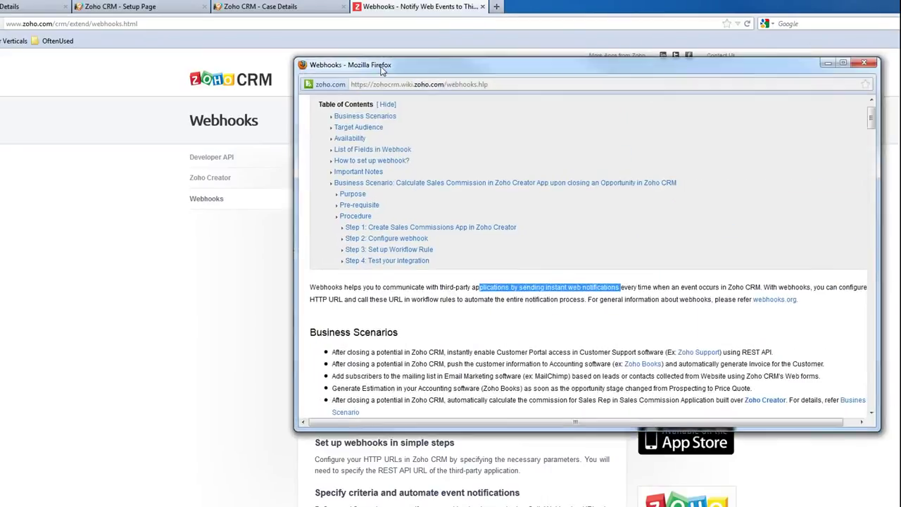
Drag the Webhooks help window into view and clear its highlighted text.
{"action": "left_click_drag", "start_coordinate": [379, 64], "coordinate": [343, 77]}
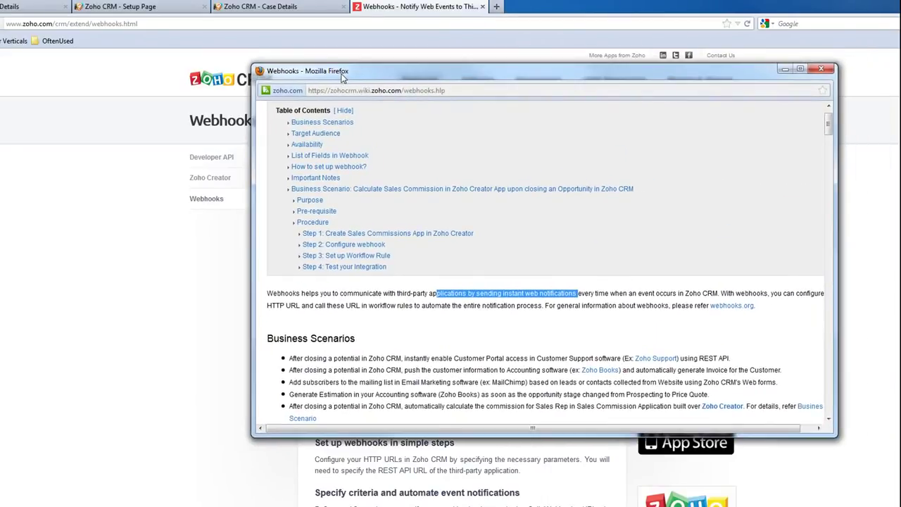
{"action": "left_click", "coordinate": [415, 279]}
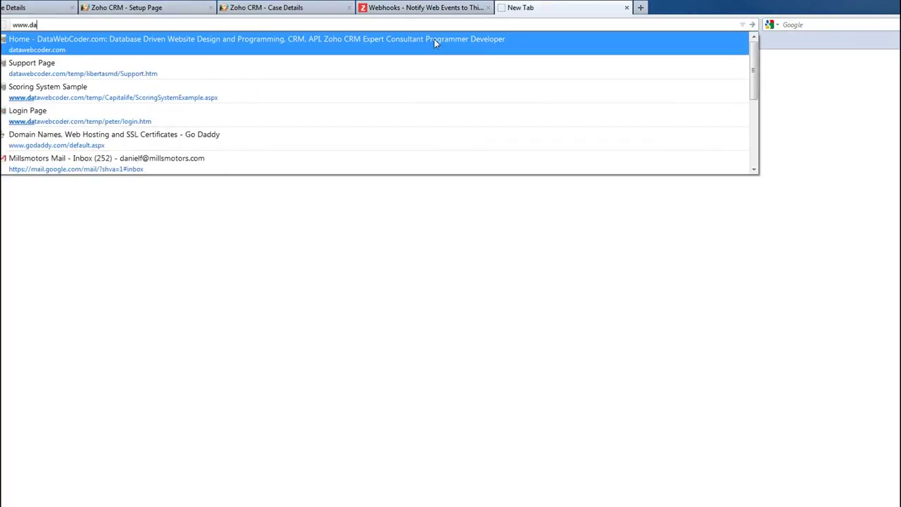
Load datawebcoder.com and open the Asp.net jQuery Flower Navigation demo.
{"action": "left_click", "coordinate": [434, 39]}
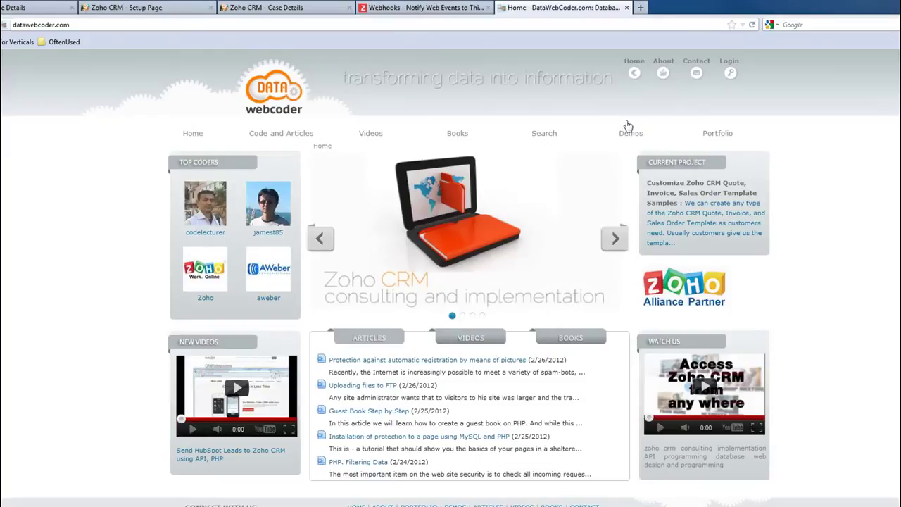
{"action": "left_click", "coordinate": [632, 133]}
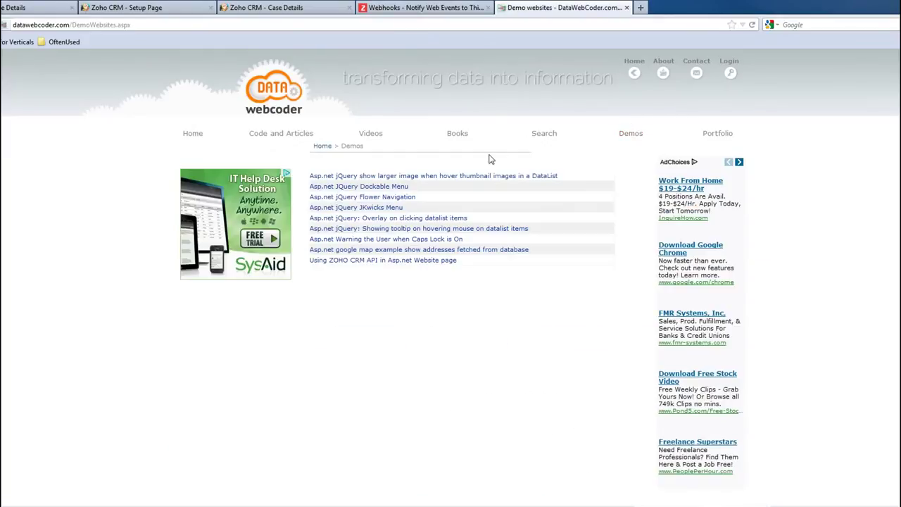
{"action": "left_click", "coordinate": [399, 198]}
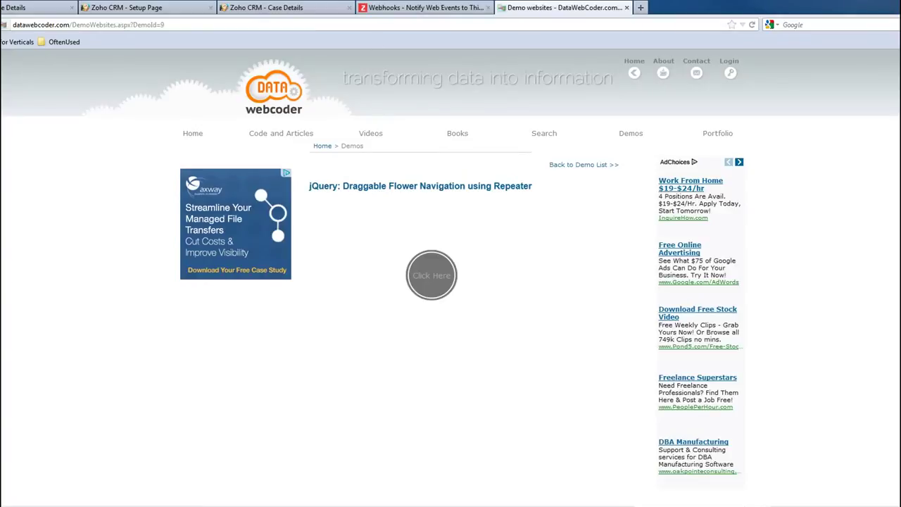
Highlight the domain and DemoId=9 in the demo's address, then fan out the flower thumbnails.
{"action": "left_click", "coordinate": [74, 25]}
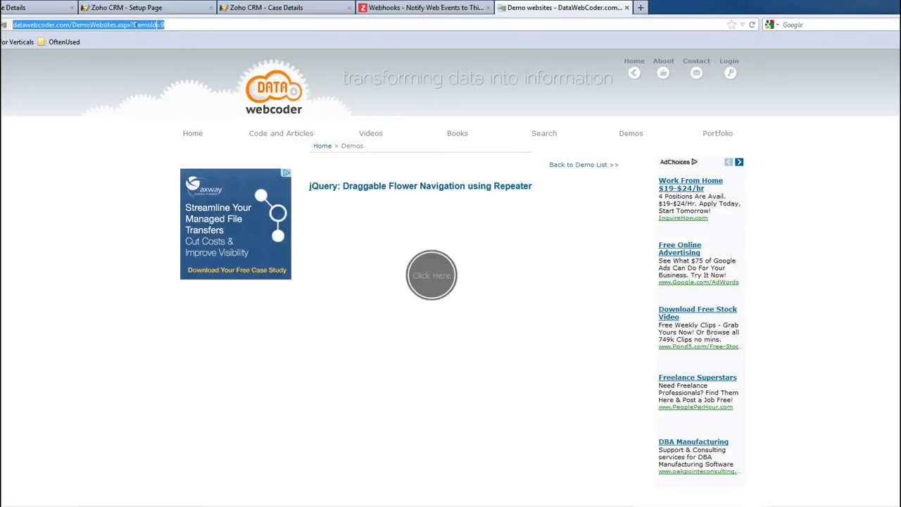
{"action": "left_click", "coordinate": [75, 25]}
{"action": "left_click_drag", "start_coordinate": [15, 24], "coordinate": [124, 25]}
{"action": "left_click", "coordinate": [130, 25]}
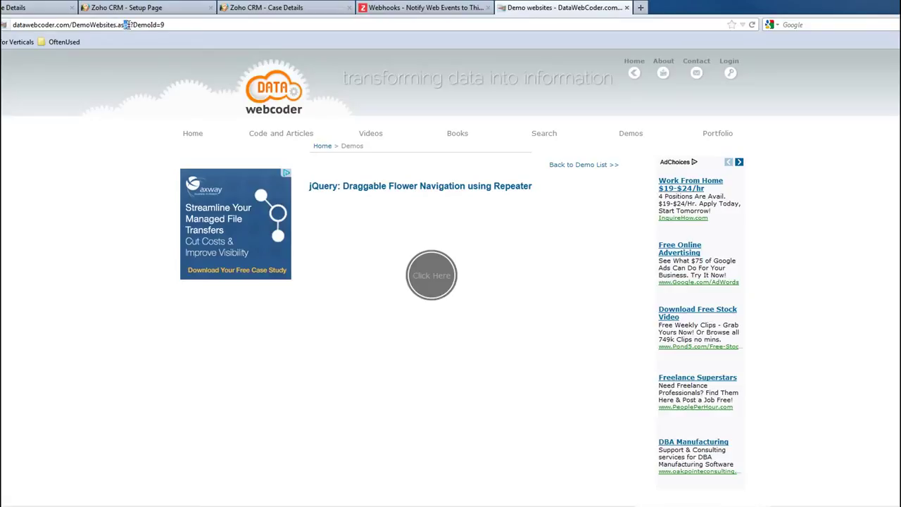
{"action": "left_click", "coordinate": [128, 24]}
{"action": "left_click_drag", "start_coordinate": [135, 25], "coordinate": [15, 24]}
{"action": "left_click", "coordinate": [170, 24]}
{"action": "key", "text": "shift+Left"}
{"action": "key", "text": "shift+Left"}
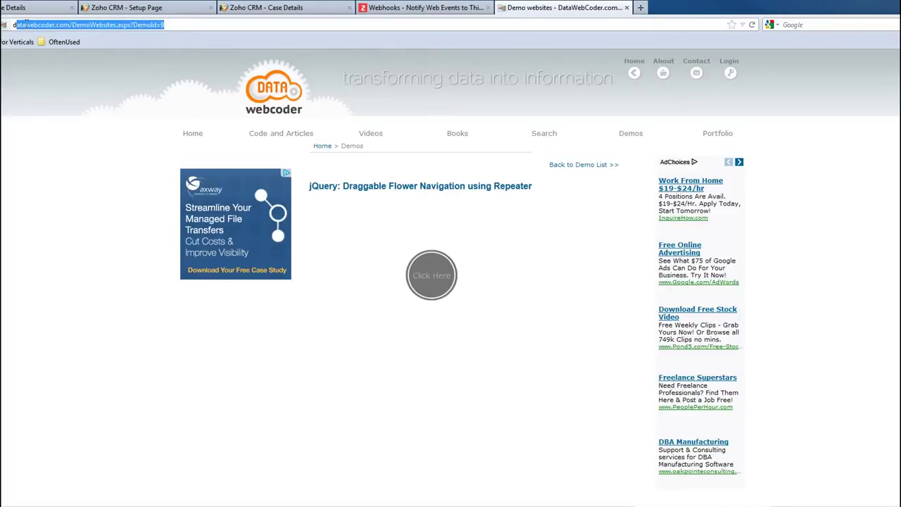
{"action": "left_click", "coordinate": [22, 25]}
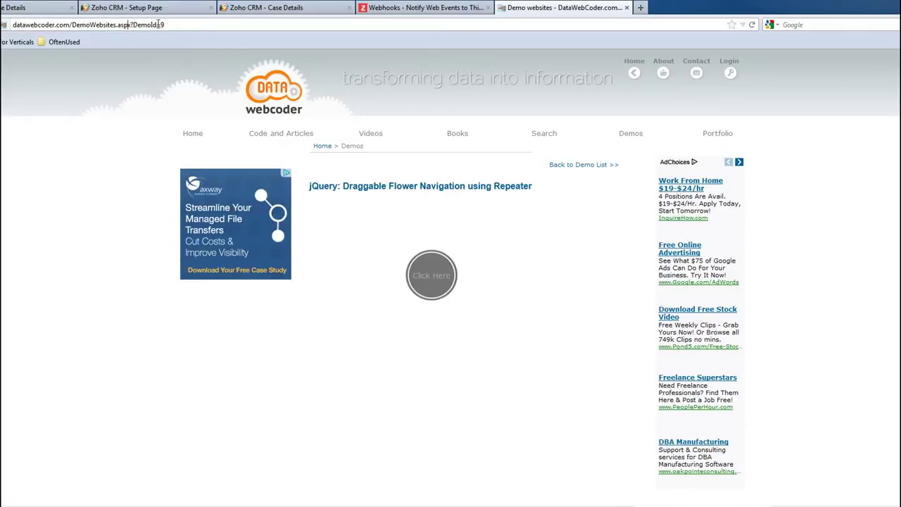
{"action": "left_click_drag", "start_coordinate": [156, 25], "coordinate": [165, 24]}
{"action": "left_click", "coordinate": [162, 25]}
{"action": "left_click", "coordinate": [431, 275]}
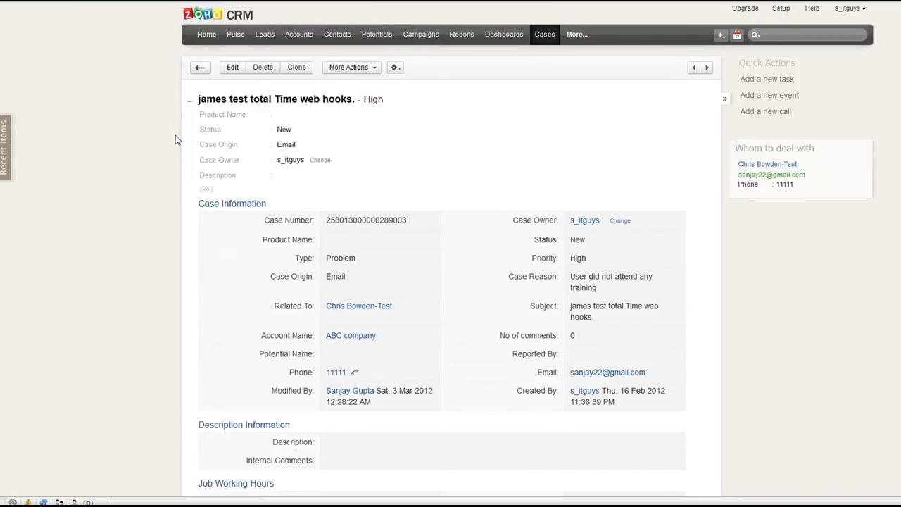
Scroll to Job Working Hours and highlight Grand Total 0.0 and all three Start/Finish time rows.
{"action": "scroll", "coordinate": [176, 138], "scroll_direction": "down", "scroll_amount": 4}
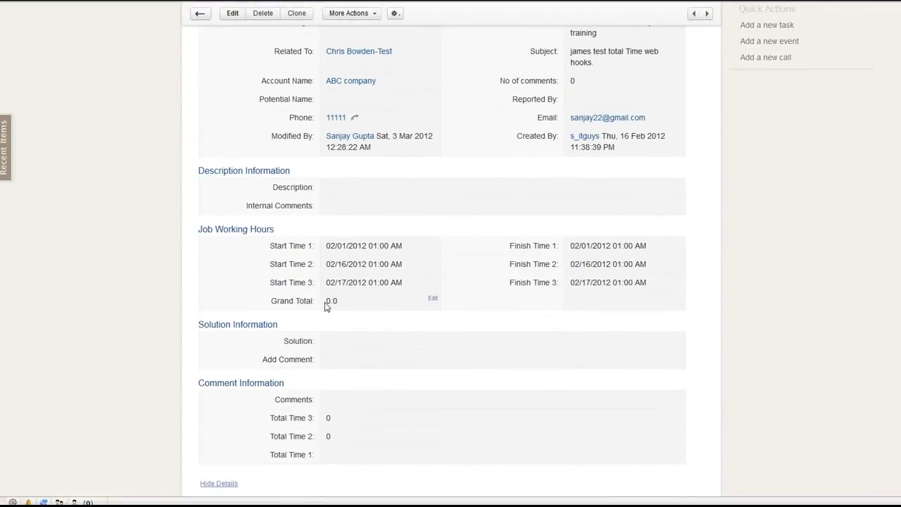
{"action": "left_click_drag", "start_coordinate": [328, 301], "coordinate": [338, 307]}
{"action": "left_click_drag", "start_coordinate": [327, 243], "coordinate": [653, 249]}
{"action": "left_click", "coordinate": [497, 258]}
{"action": "left_click_drag", "start_coordinate": [328, 264], "coordinate": [652, 269]}
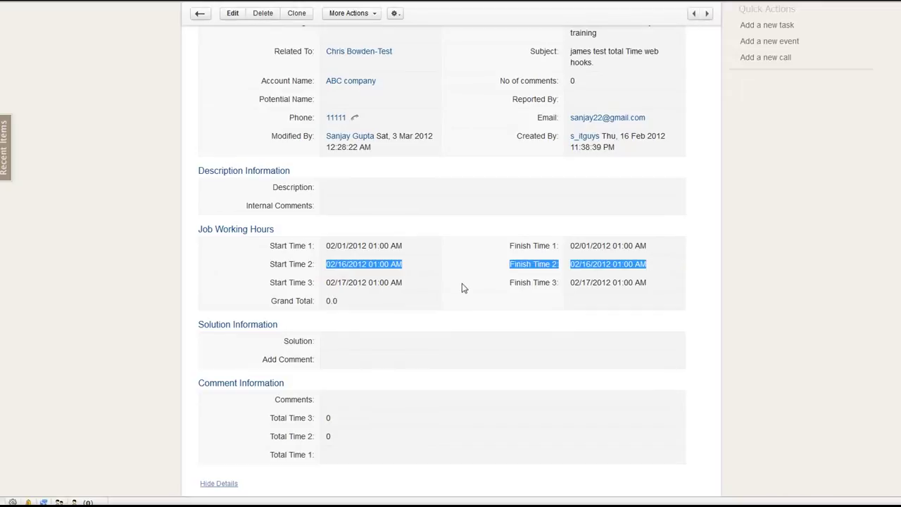
{"action": "left_click_drag", "start_coordinate": [331, 282], "coordinate": [655, 288]}
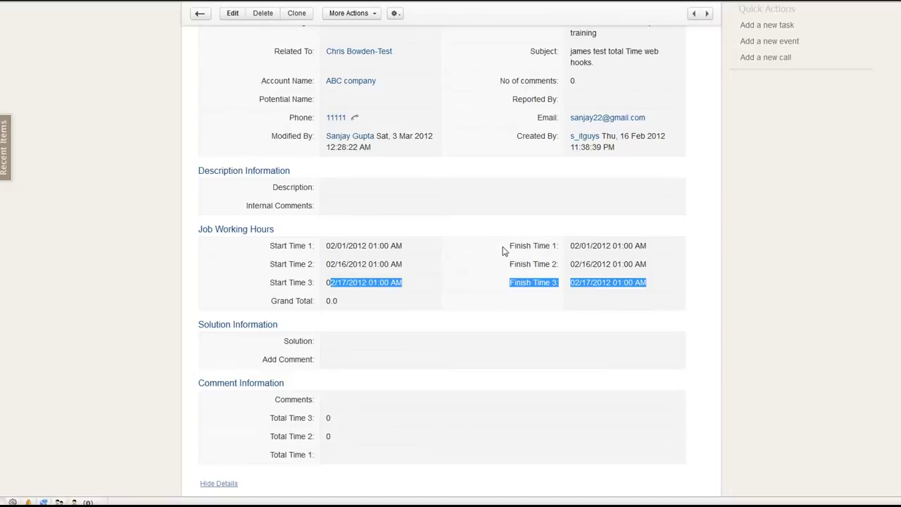
{"action": "left_click", "coordinate": [592, 246]}
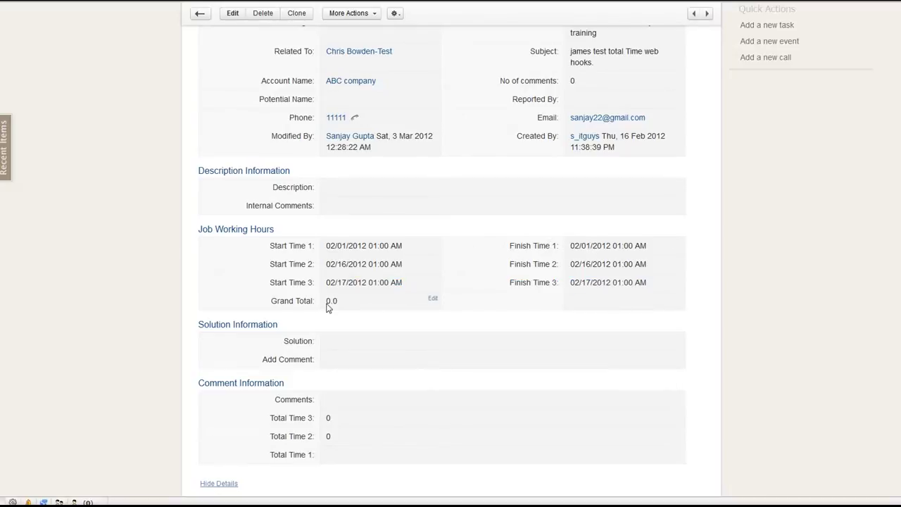
{"action": "left_click_drag", "start_coordinate": [329, 246], "coordinate": [693, 252]}
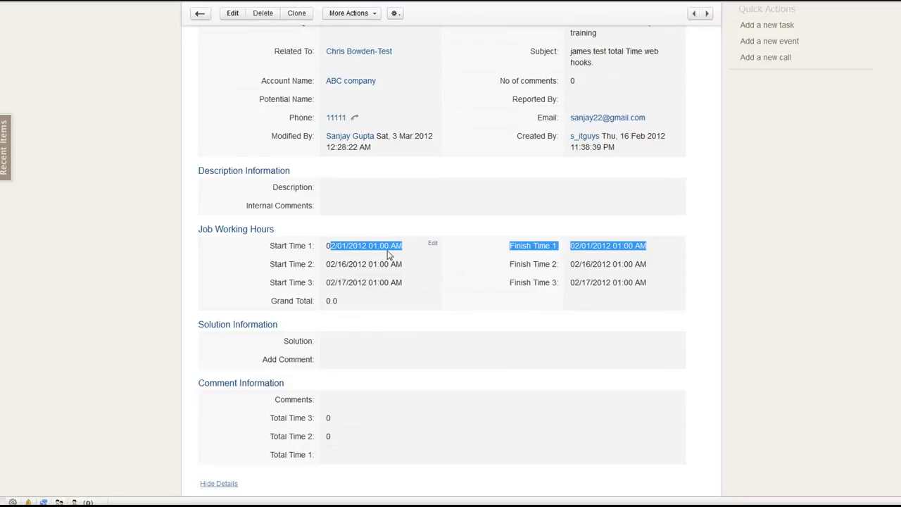
{"action": "left_click", "coordinate": [326, 268]}
{"action": "left_click_drag", "start_coordinate": [327, 268], "coordinate": [642, 265]}
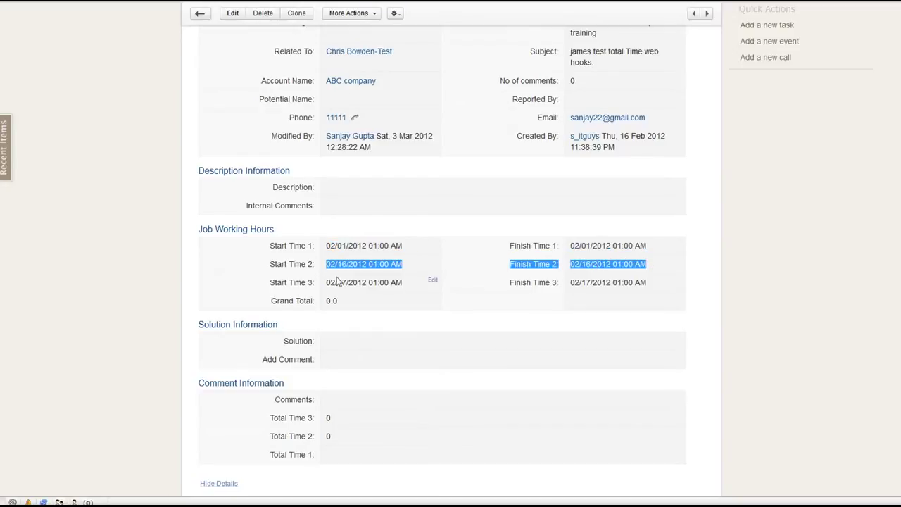
{"action": "left_click_drag", "start_coordinate": [326, 283], "coordinate": [637, 282]}
Change Finish Time 1's hour to 02 and save it.
{"action": "left_click", "coordinate": [675, 244]}
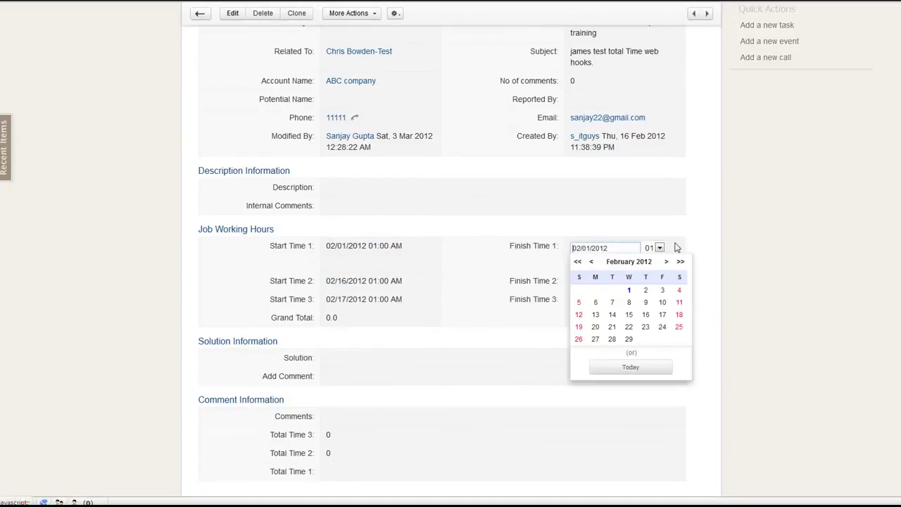
{"action": "left_click", "coordinate": [658, 248]}
{"action": "left_click", "coordinate": [648, 267]}
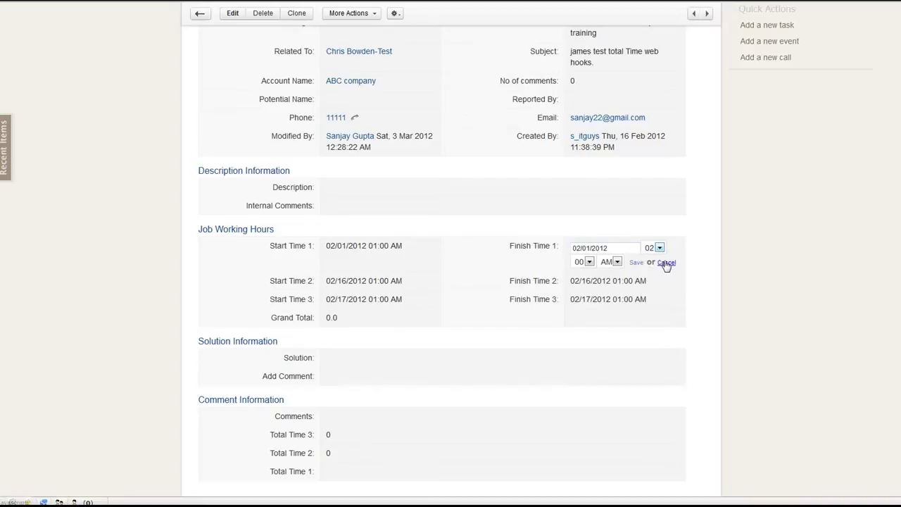
{"action": "left_click", "coordinate": [637, 262]}
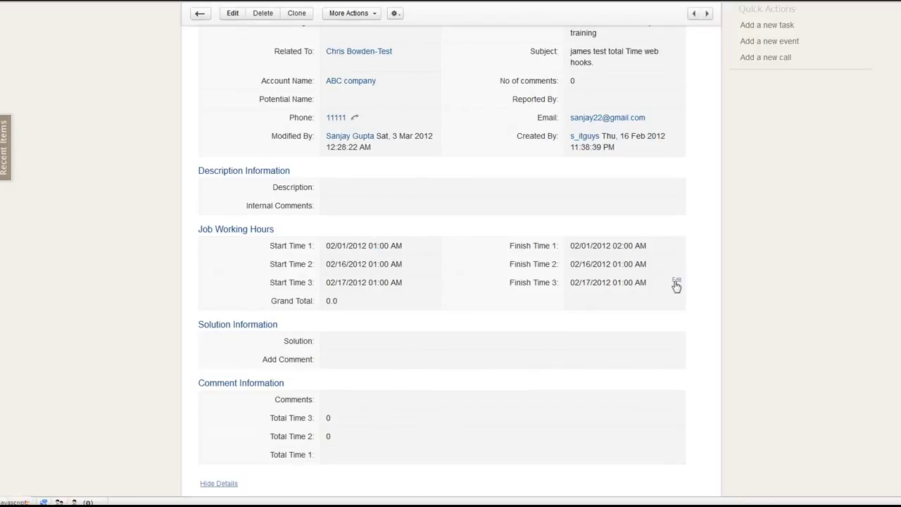
Change Finish Time 3's hour to 03 and save it.
{"action": "left_click", "coordinate": [675, 283]}
{"action": "left_click", "coordinate": [659, 285]}
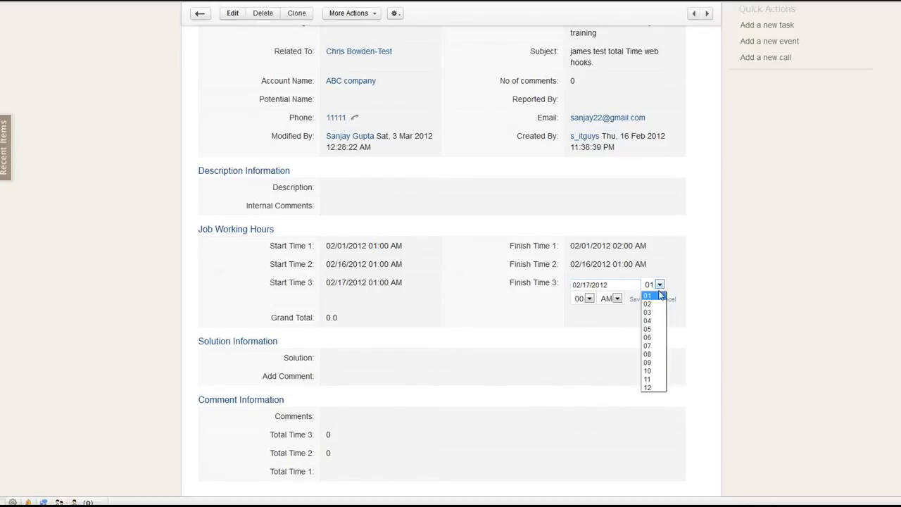
{"action": "left_click", "coordinate": [653, 318]}
{"action": "left_click", "coordinate": [636, 300]}
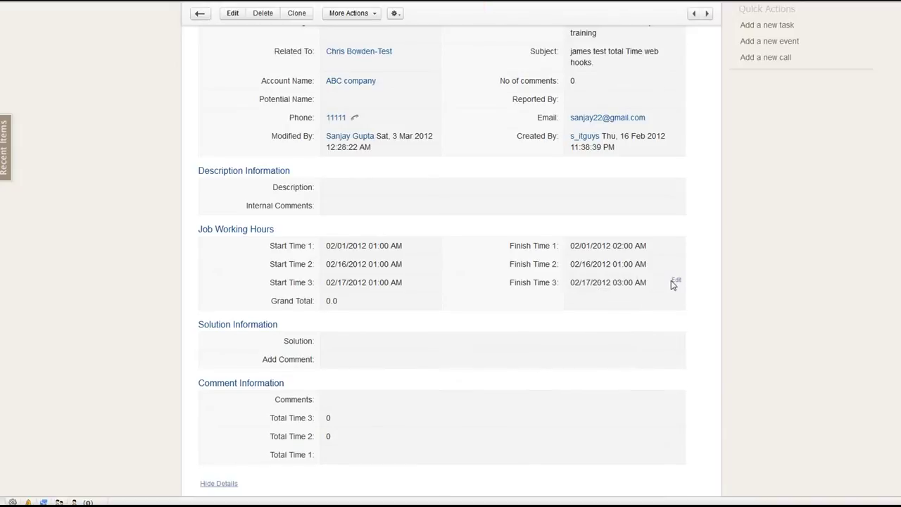
Highlight the Finish Time 2 time and the unchanged Grand Total of 0.0.
{"action": "left_click_drag", "start_coordinate": [617, 264], "coordinate": [649, 266]}
{"action": "left_click_drag", "start_coordinate": [327, 302], "coordinate": [345, 307]}
{"action": "left_click", "coordinate": [345, 308]}
Highlight the Grand Total value 0.0 and bring up its copy options.
{"action": "left_click_drag", "start_coordinate": [326, 300], "coordinate": [338, 301]}
{"action": "left_click", "coordinate": [351, 302]}
{"action": "left_click_drag", "start_coordinate": [326, 300], "coordinate": [340, 301]}
{"action": "right_click", "coordinate": [694, 166]}
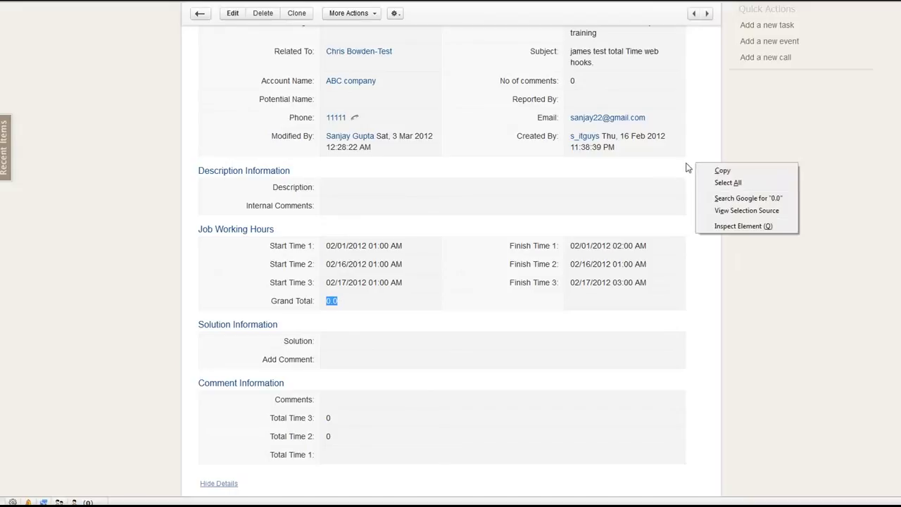
{"action": "right_click", "coordinate": [754, 87]}
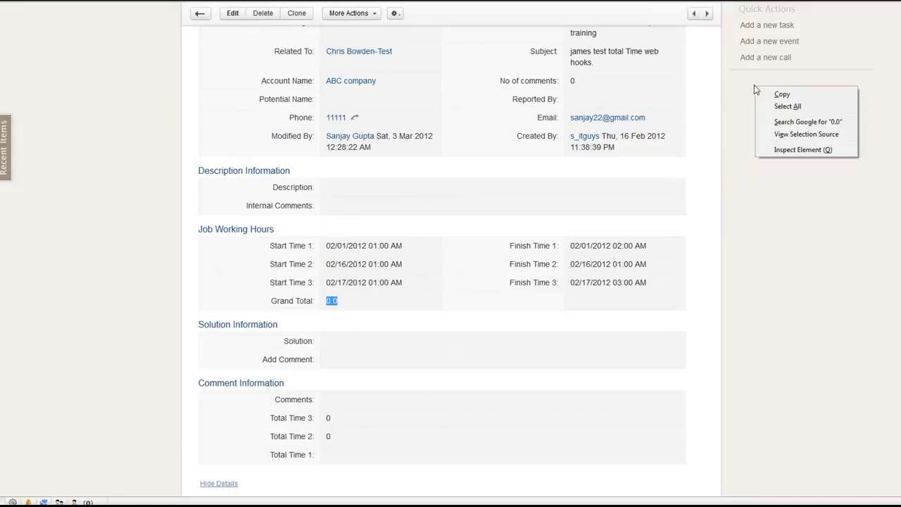
{"action": "right_click", "coordinate": [710, 70]}
{"action": "right_click", "coordinate": [666, 69]}
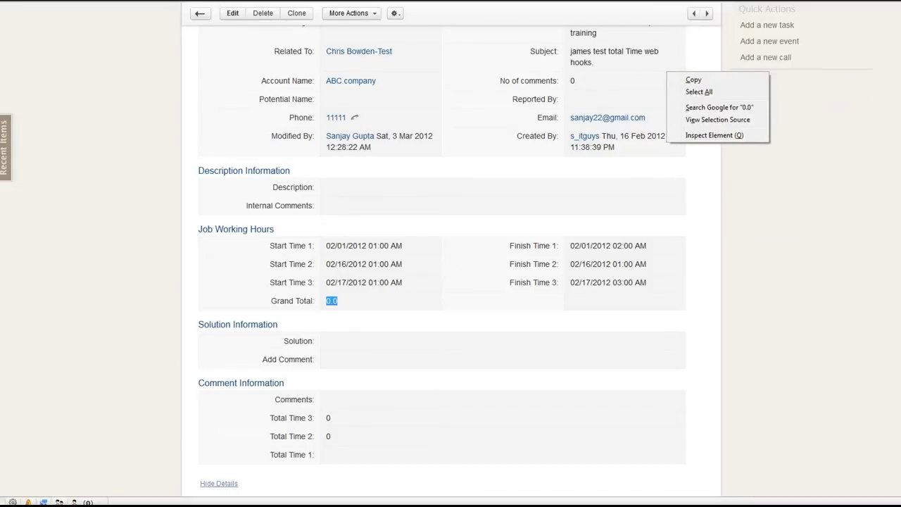
{"action": "left_click", "coordinate": [708, 11]}
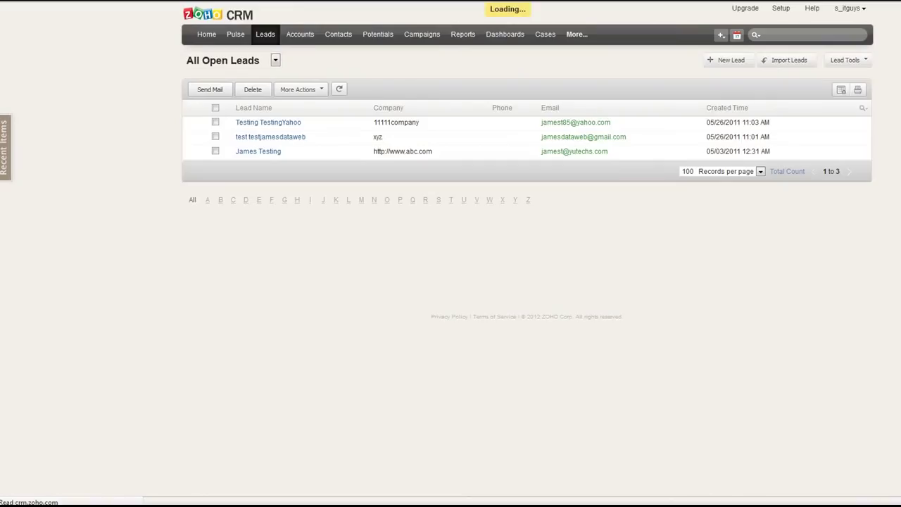
Reopen the webhook test case from the Cases list and scroll to its Job Working Hours totals.
{"action": "left_click", "coordinate": [544, 35]}
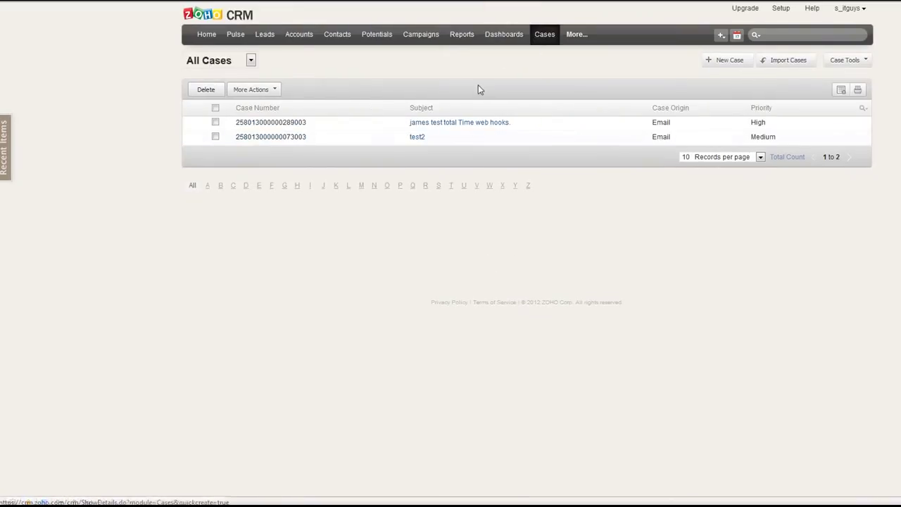
{"action": "left_click", "coordinate": [431, 122]}
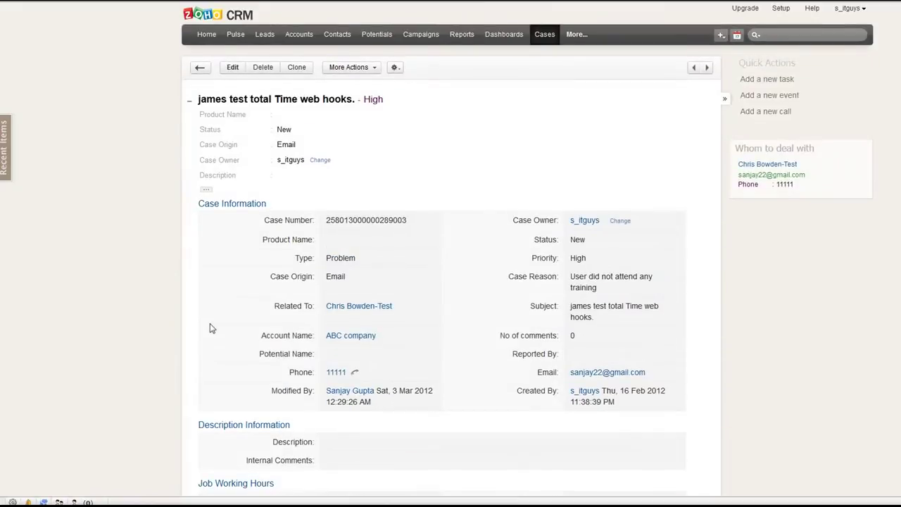
{"action": "scroll", "coordinate": [211, 326], "scroll_direction": "down", "scroll_amount": 5}
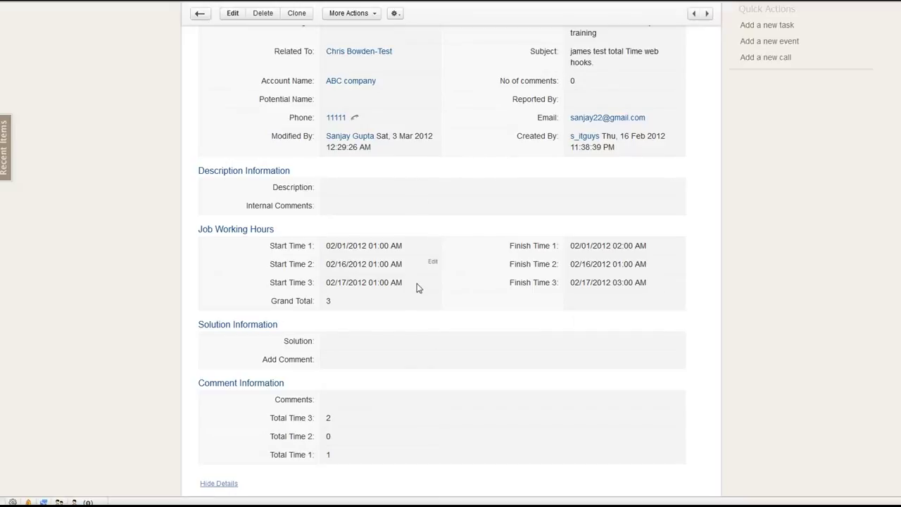
{"action": "scroll", "coordinate": [415, 298], "scroll_direction": "down", "scroll_amount": 1}
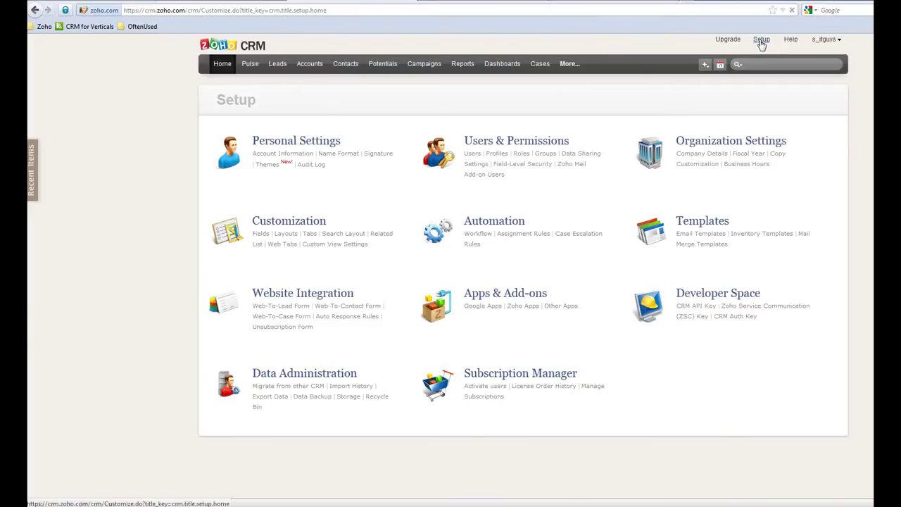
Show the Automation Workflow Webhooks list and select the cas_update webhook for editing.
{"action": "left_click", "coordinate": [500, 227]}
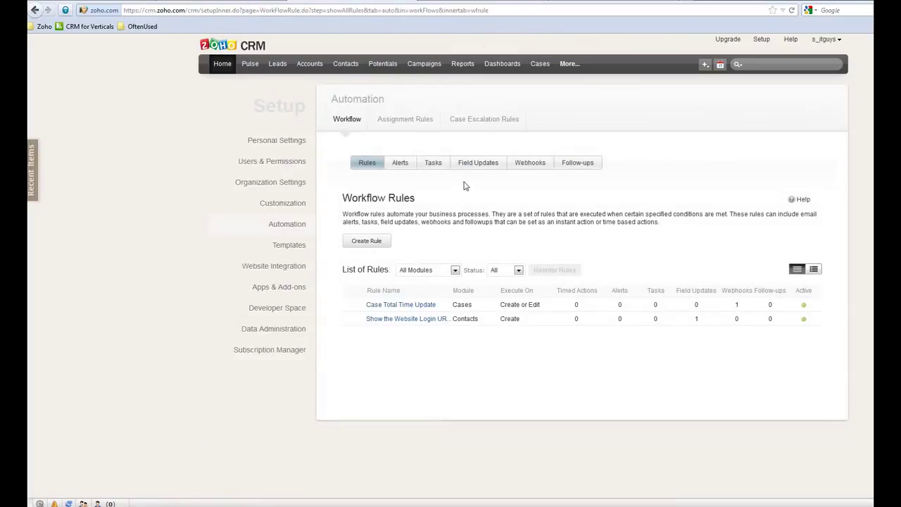
{"action": "left_click", "coordinate": [525, 167]}
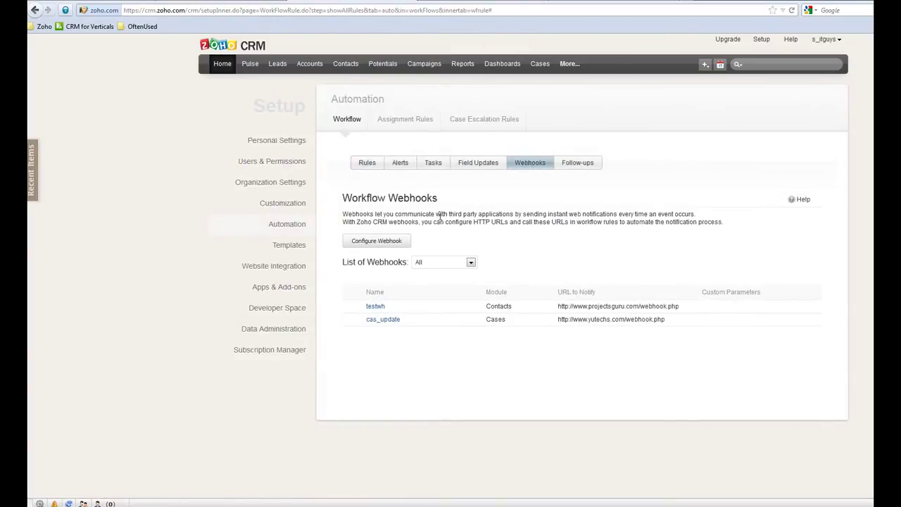
{"action": "mouse_move", "coordinate": [379, 318]}
{"action": "left_click", "coordinate": [348, 323]}
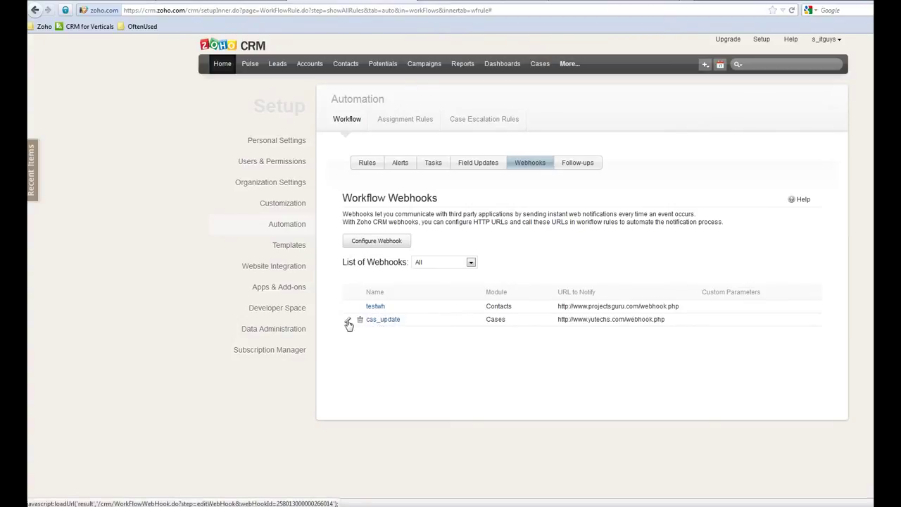
Highlight cas_update's name and its webhook.php notification URL, then switch to the DataWebCoder tab.
{"action": "scroll", "coordinate": [347, 324], "scroll_direction": "down", "scroll_amount": 1}
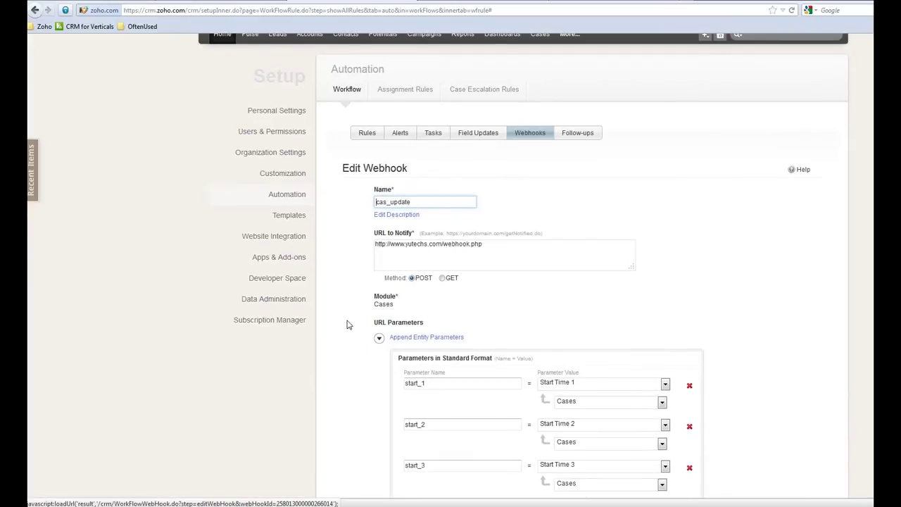
{"action": "scroll", "coordinate": [347, 324], "scroll_direction": "down", "scroll_amount": 2}
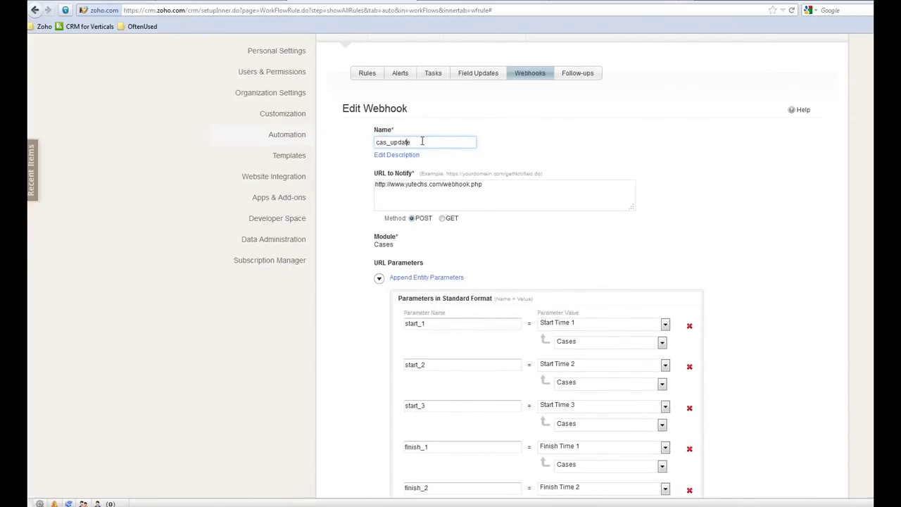
{"action": "left_click_drag", "start_coordinate": [422, 141], "coordinate": [373, 143]}
{"action": "left_click", "coordinate": [397, 185]}
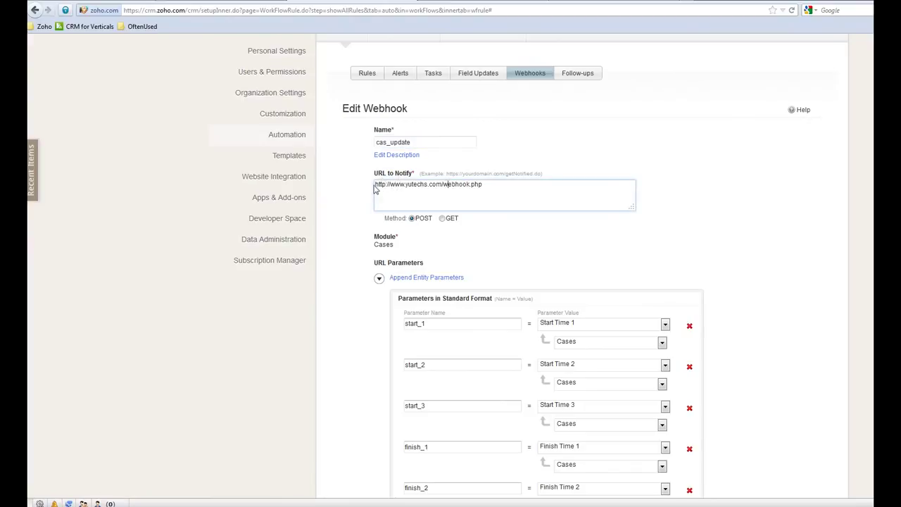
{"action": "left_click_drag", "start_coordinate": [375, 185], "coordinate": [489, 185]}
{"action": "left_click_drag", "start_coordinate": [402, 184], "coordinate": [374, 185]}
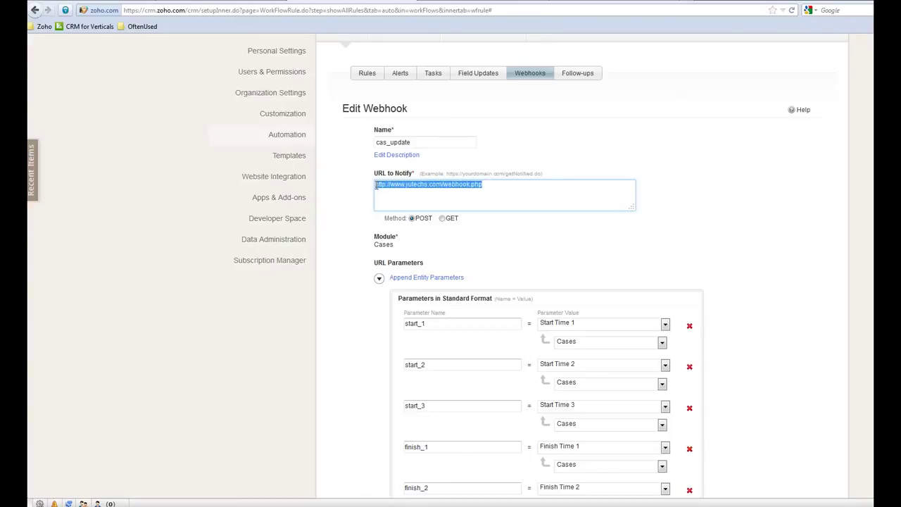
{"action": "left_click", "coordinate": [411, 186]}
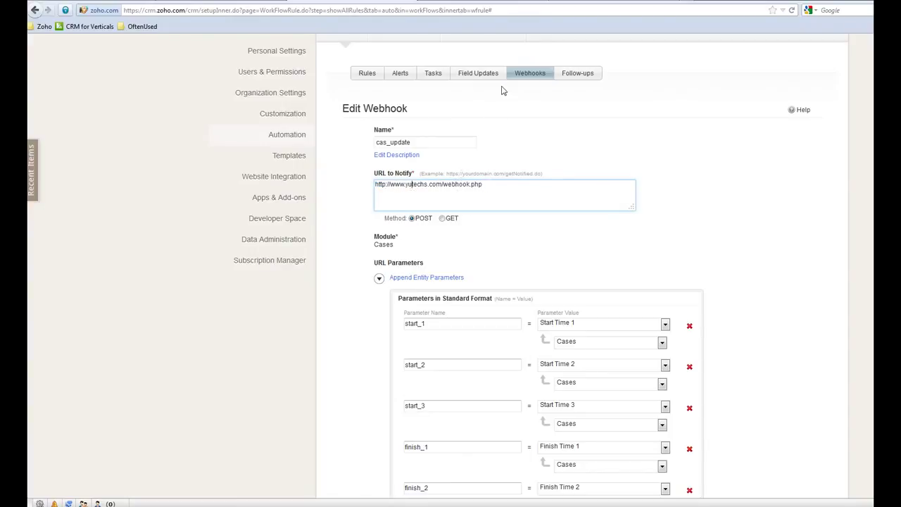
{"action": "left_click", "coordinate": [601, 4]}
Leave full-screen to check the demo address, then return to the cas_update Edit Webhook page.
{"action": "key", "text": "F11"}
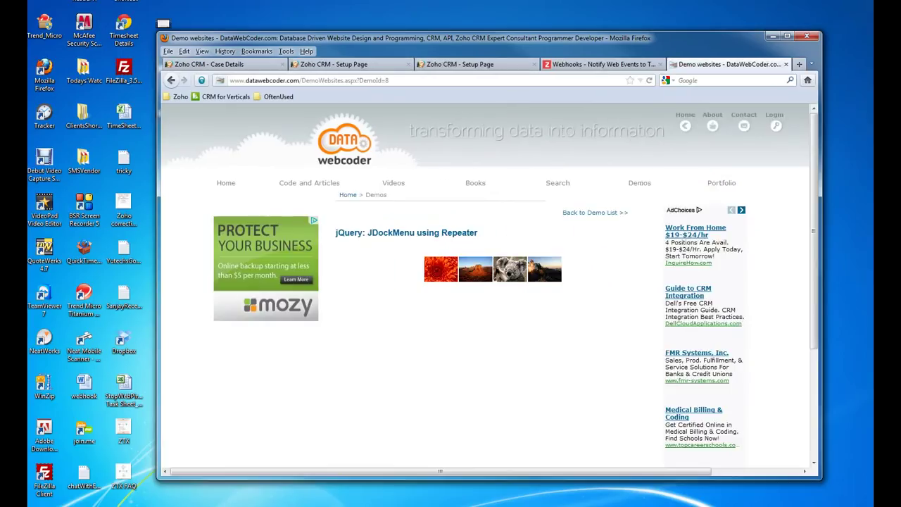
{"action": "left_click", "coordinate": [361, 77]}
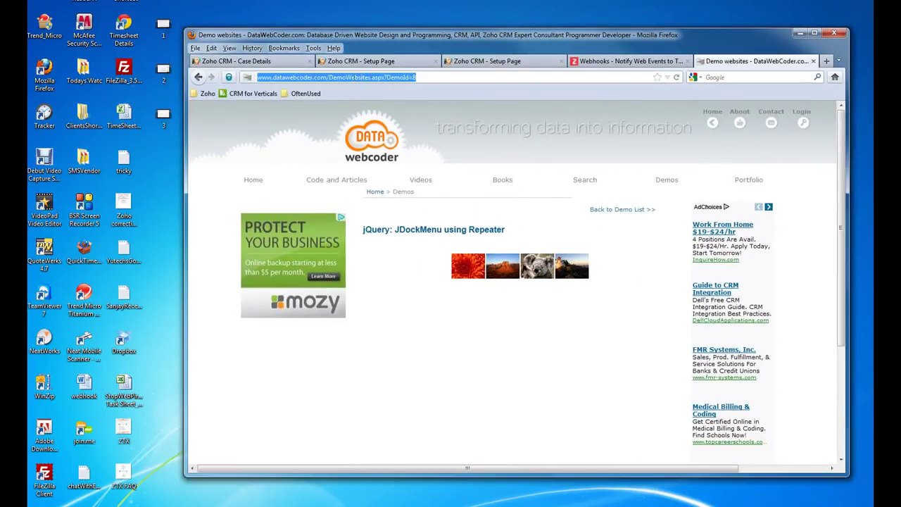
{"action": "left_click", "coordinate": [404, 78]}
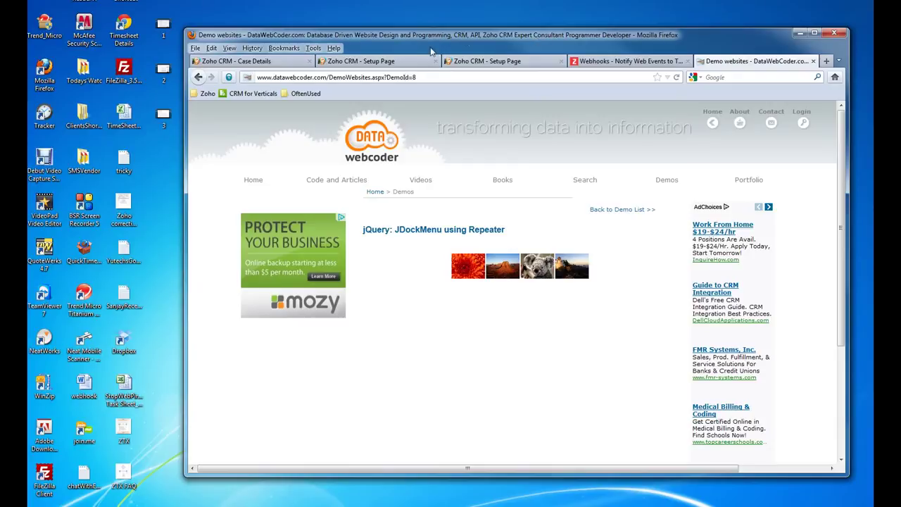
{"action": "key", "text": "Left"}
{"action": "key", "text": "Left"}
{"action": "key", "text": "Left"}
{"action": "key", "text": "Left"}
{"action": "key", "text": "Left"}
{"action": "key", "text": "F11"}
{"action": "key", "text": "ctrl+Tab"}
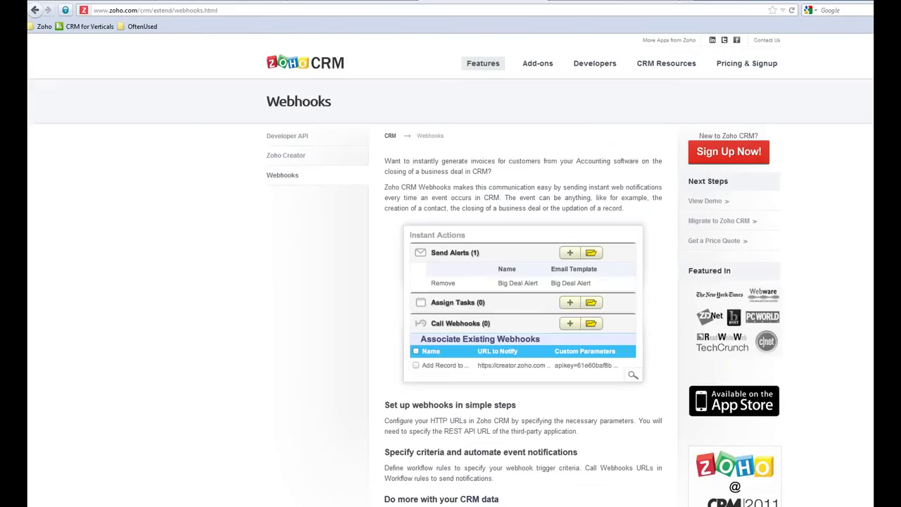
{"action": "key", "text": "ctrl+Tab"}
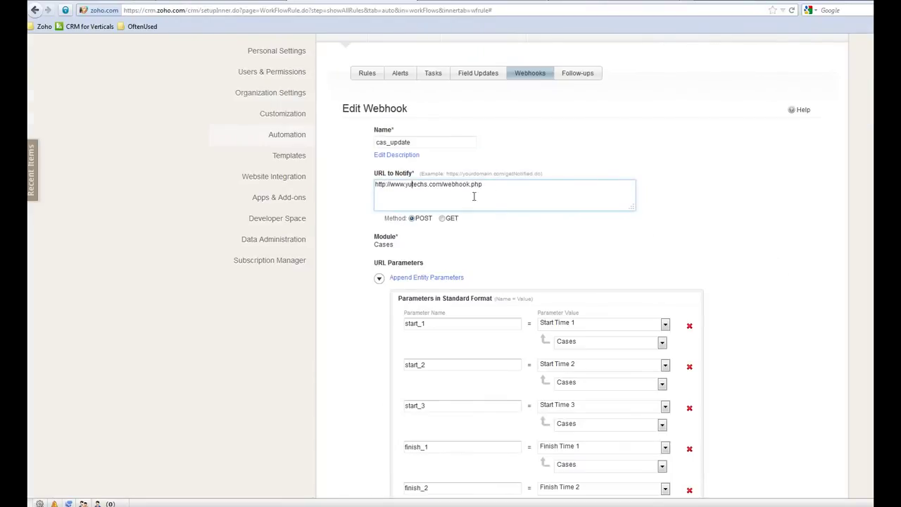
{"action": "scroll", "coordinate": [342, 258], "scroll_direction": "down", "scroll_amount": 3}
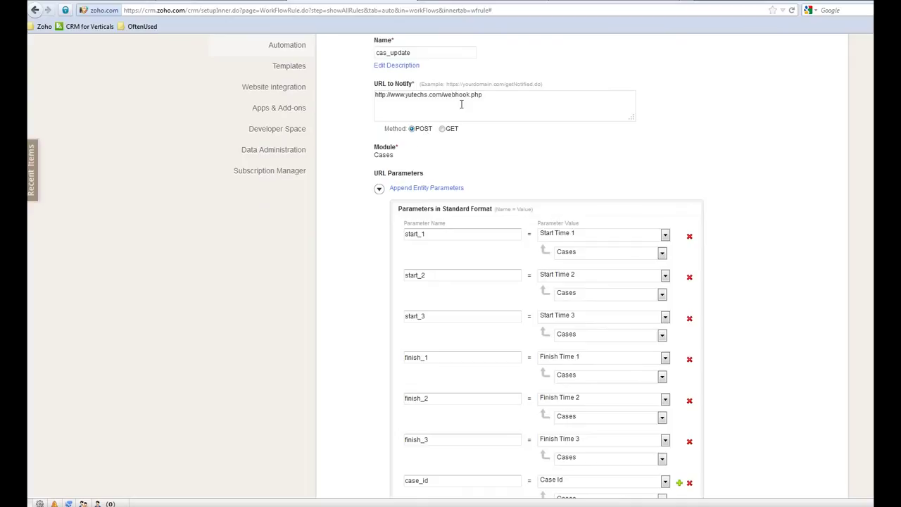
{"action": "double_click", "coordinate": [418, 93]}
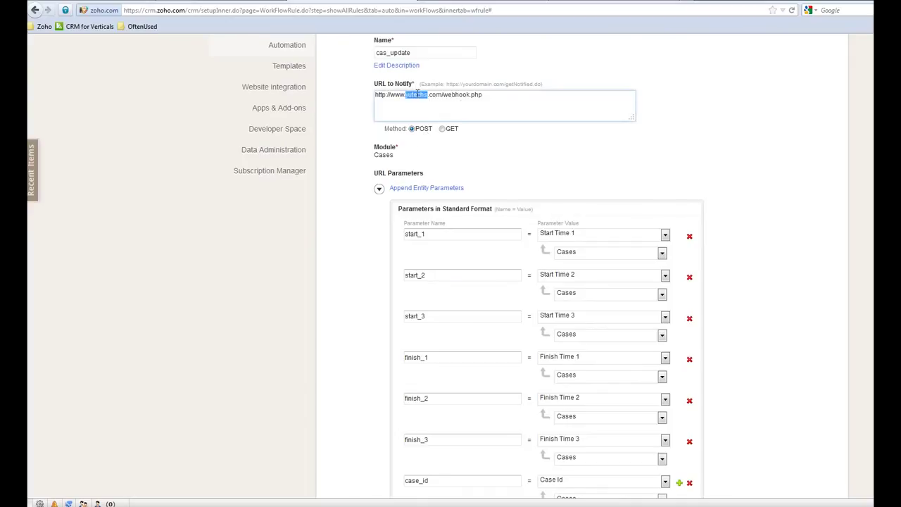
{"action": "left_click", "coordinate": [368, 215]}
{"action": "double_click", "coordinate": [384, 156]}
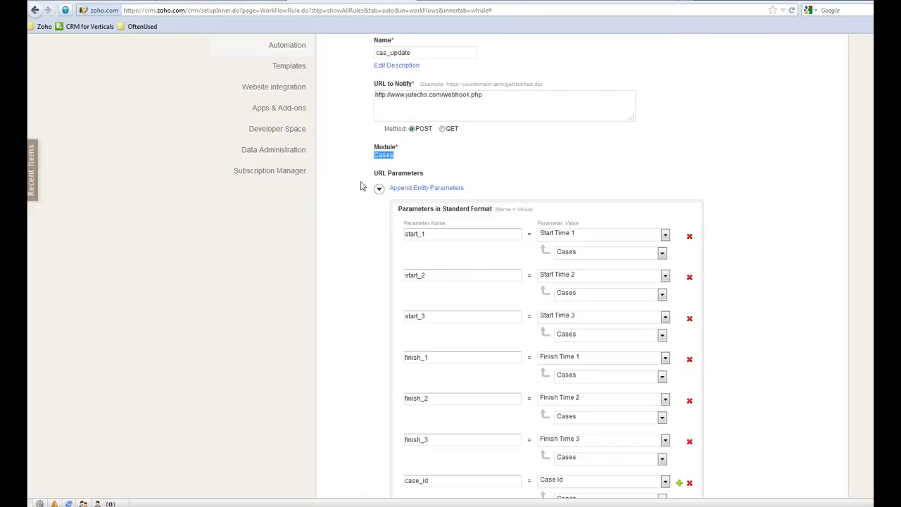
{"action": "scroll", "coordinate": [361, 232], "scroll_direction": "down", "scroll_amount": 3}
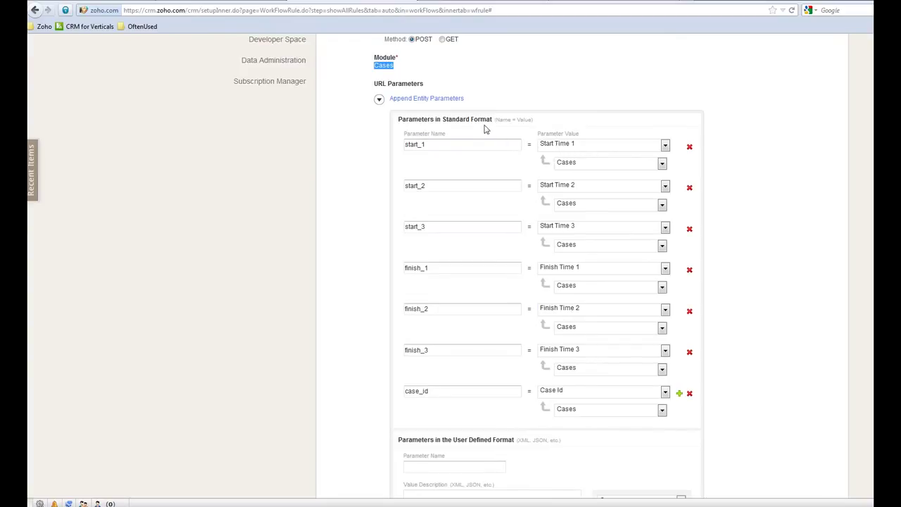
{"action": "left_click", "coordinate": [588, 146]}
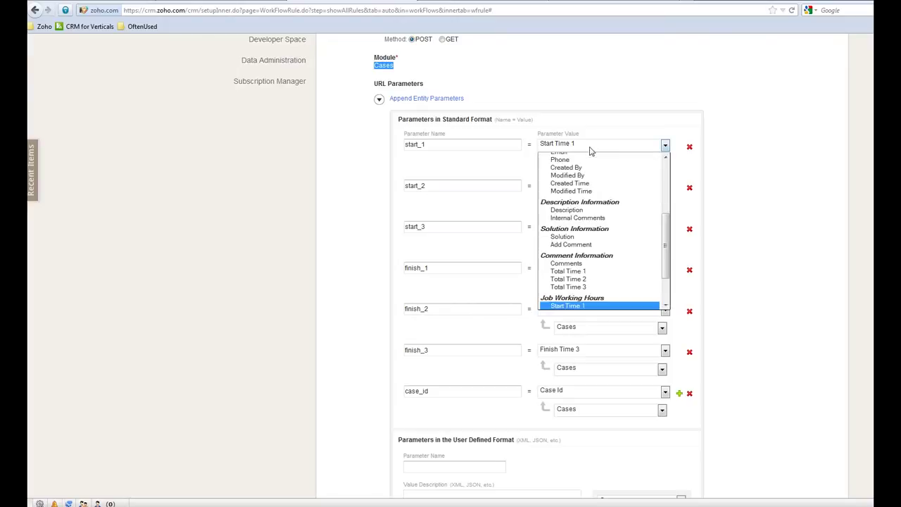
{"action": "left_click", "coordinate": [591, 147]}
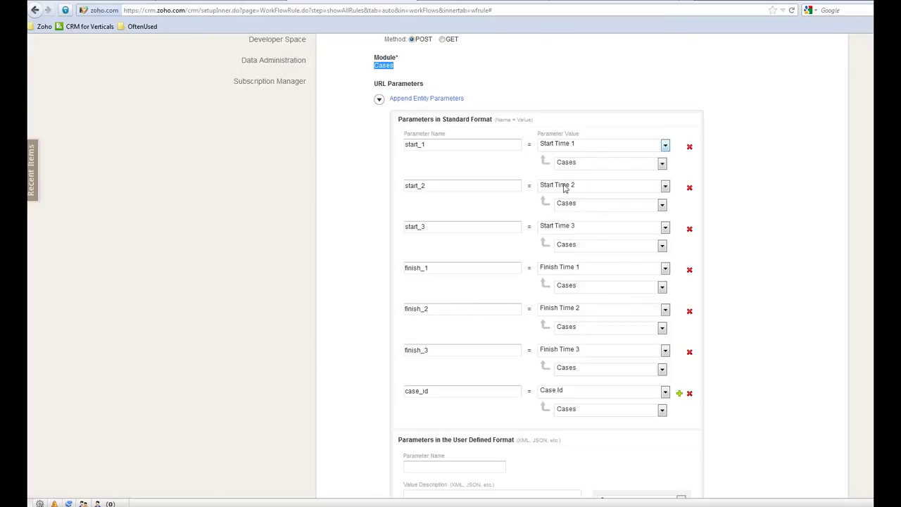
{"action": "left_click", "coordinate": [584, 166]}
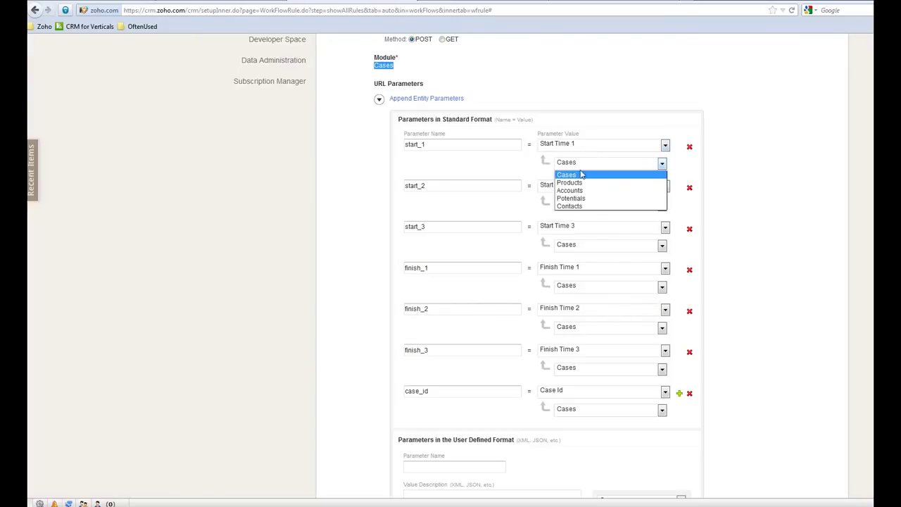
{"action": "left_click", "coordinate": [577, 173]}
{"action": "scroll", "coordinate": [527, 177], "scroll_direction": "down", "scroll_amount": 3}
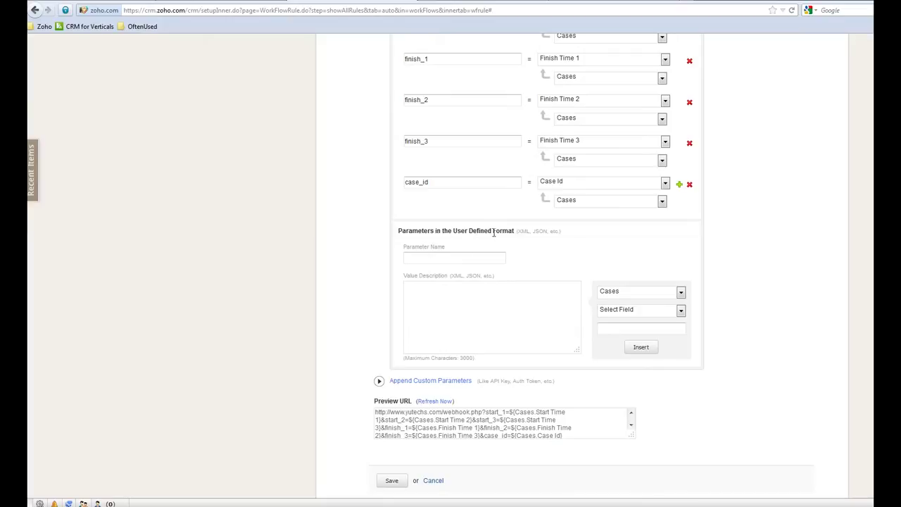
Check the user-defined parameter fields and select the word webhook in the notify URL.
{"action": "left_click", "coordinate": [469, 258]}
{"action": "left_click", "coordinate": [465, 295]}
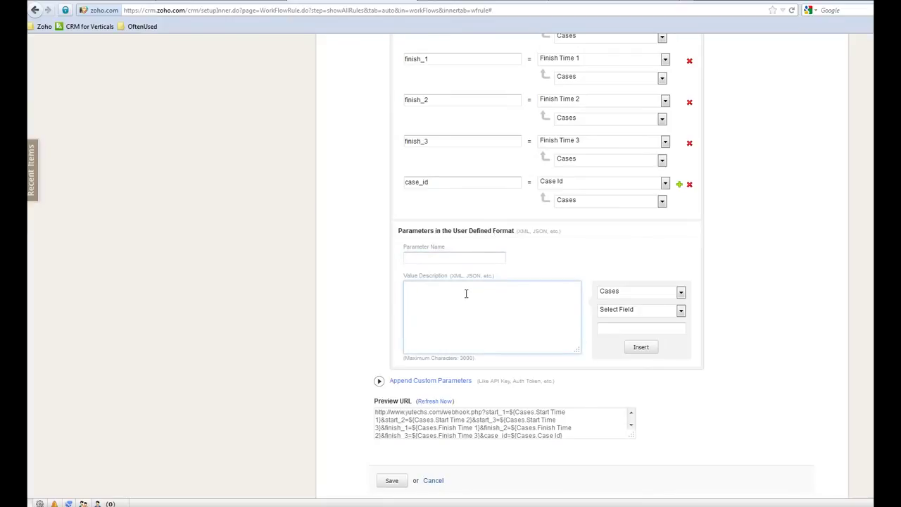
{"action": "scroll", "coordinate": [465, 294], "scroll_direction": "up", "scroll_amount": 5}
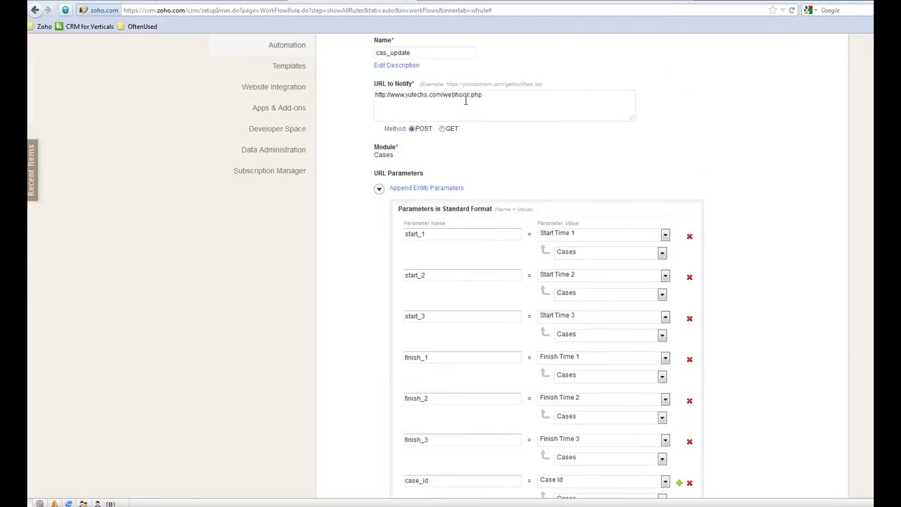
{"action": "double_click", "coordinate": [466, 96]}
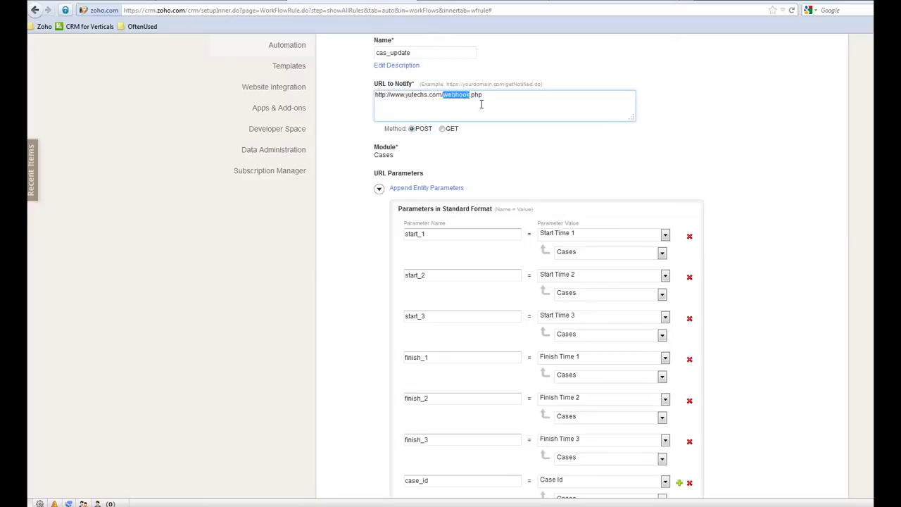
{"action": "left_click", "coordinate": [481, 105]}
{"action": "left_click", "coordinate": [479, 150]}
Enlarge the Preview URL box and select its start_1 and Start Time parameter references.
{"action": "scroll", "coordinate": [479, 149], "scroll_direction": "down", "scroll_amount": 4}
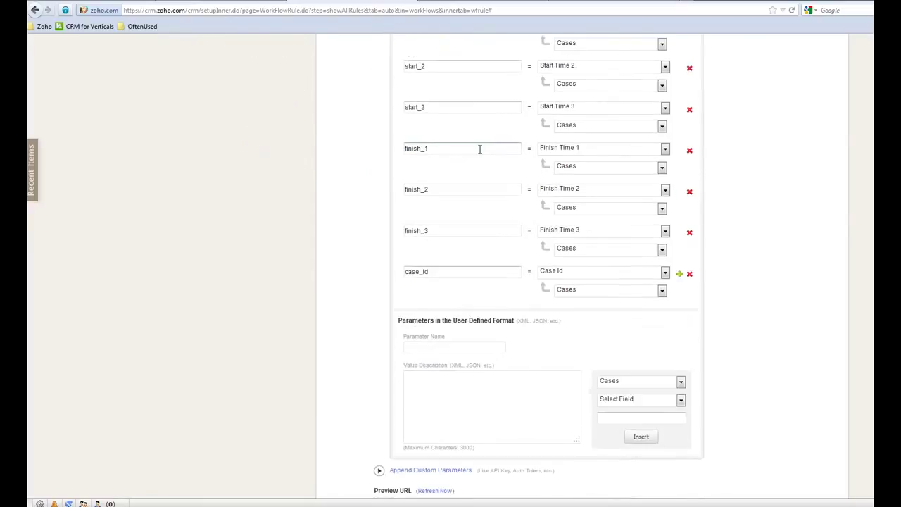
{"action": "scroll", "coordinate": [479, 150], "scroll_direction": "down", "scroll_amount": 3}
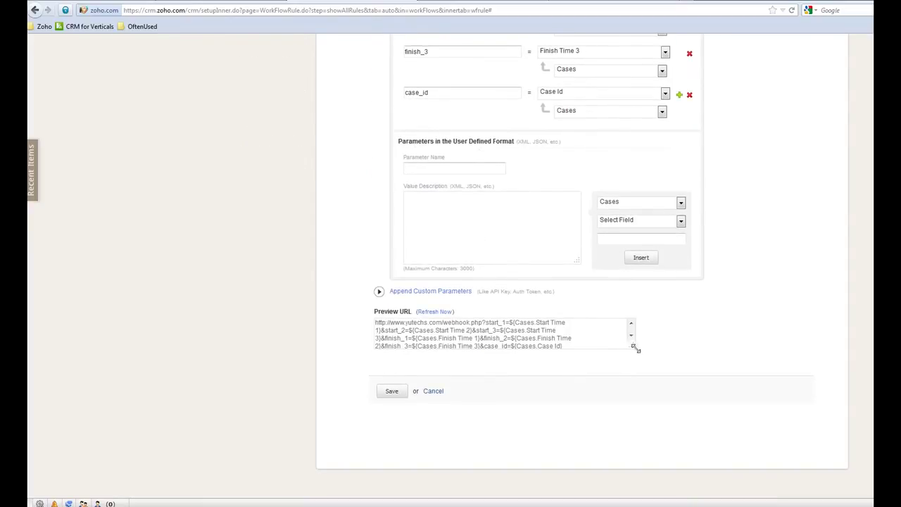
{"action": "left_click_drag", "start_coordinate": [633, 346], "coordinate": [710, 374]}
{"action": "left_click_drag", "start_coordinate": [487, 323], "coordinate": [535, 329]}
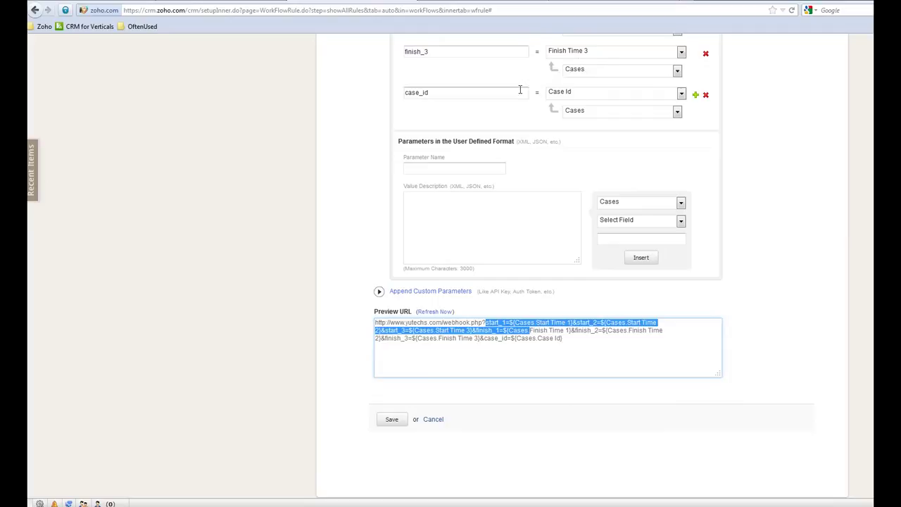
{"action": "left_click", "coordinate": [507, 338]}
{"action": "double_click", "coordinate": [486, 324]}
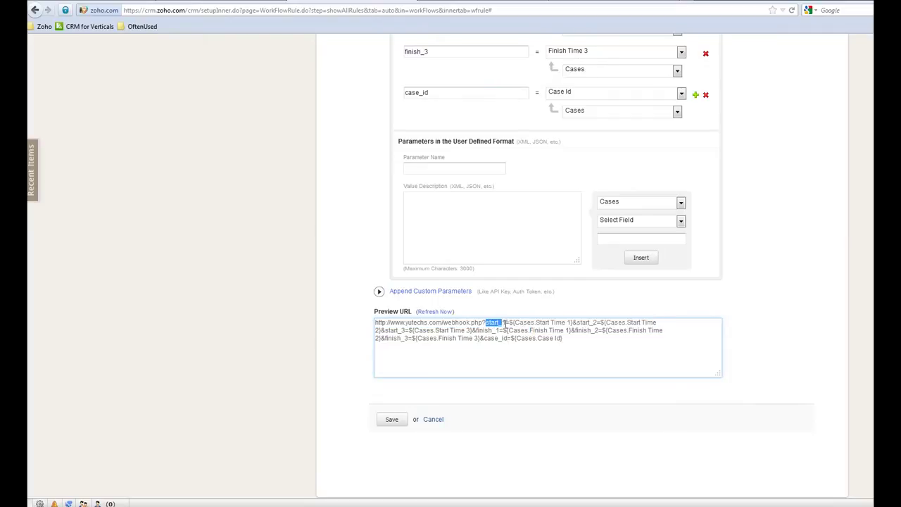
{"action": "left_click_drag", "start_coordinate": [526, 324], "coordinate": [565, 324]}
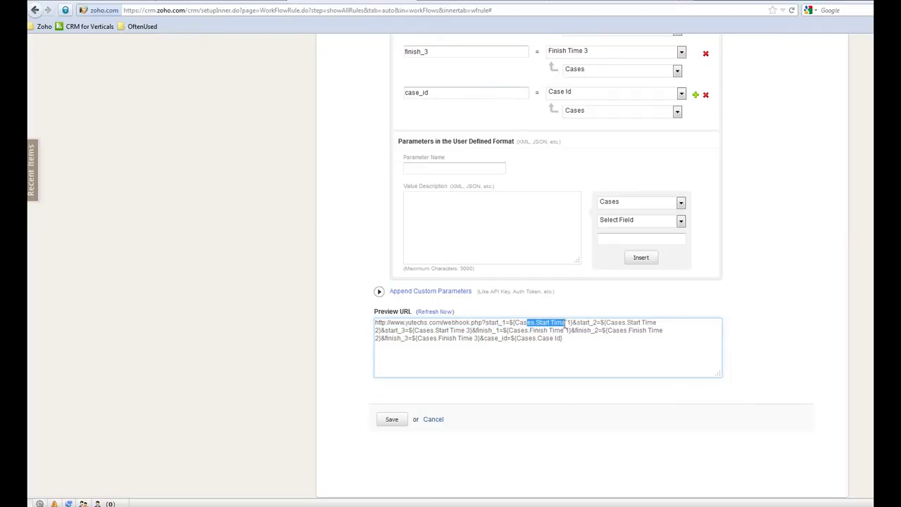
{"action": "left_click", "coordinate": [467, 167]}
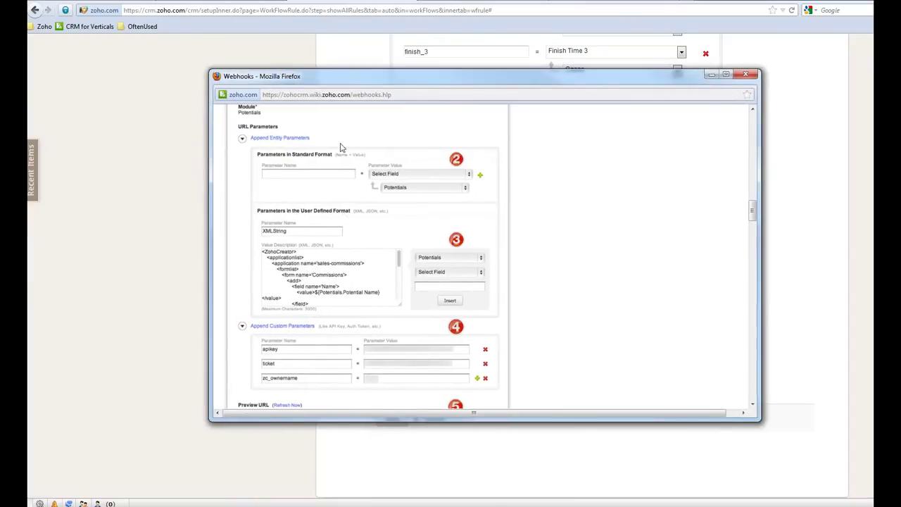
{"action": "left_click", "coordinate": [318, 94]}
{"action": "left_click", "coordinate": [302, 94]}
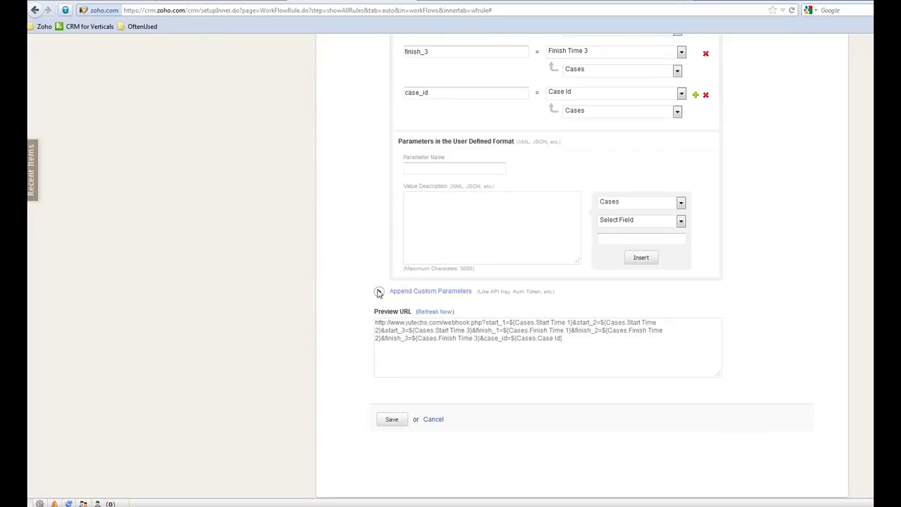
Add a custom parameter testvalue with value 1001.
{"action": "left_click", "coordinate": [379, 292]}
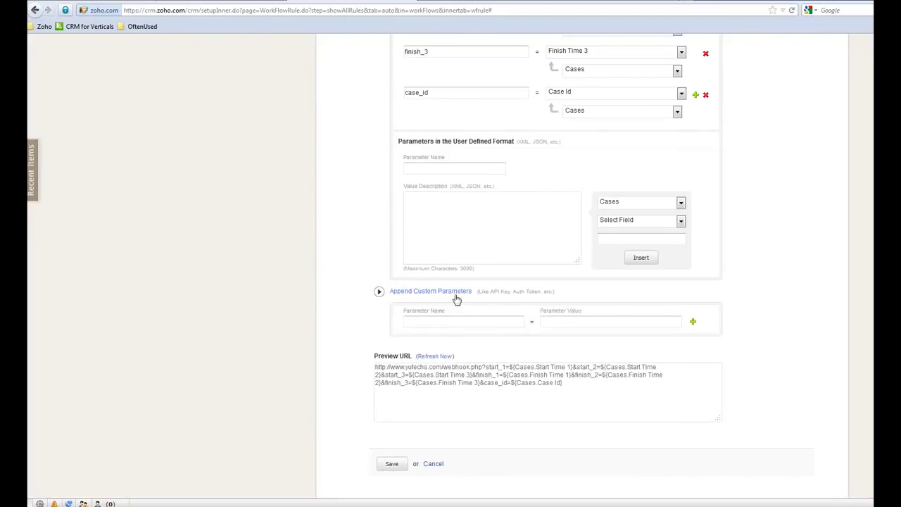
{"action": "left_click", "coordinate": [458, 321]}
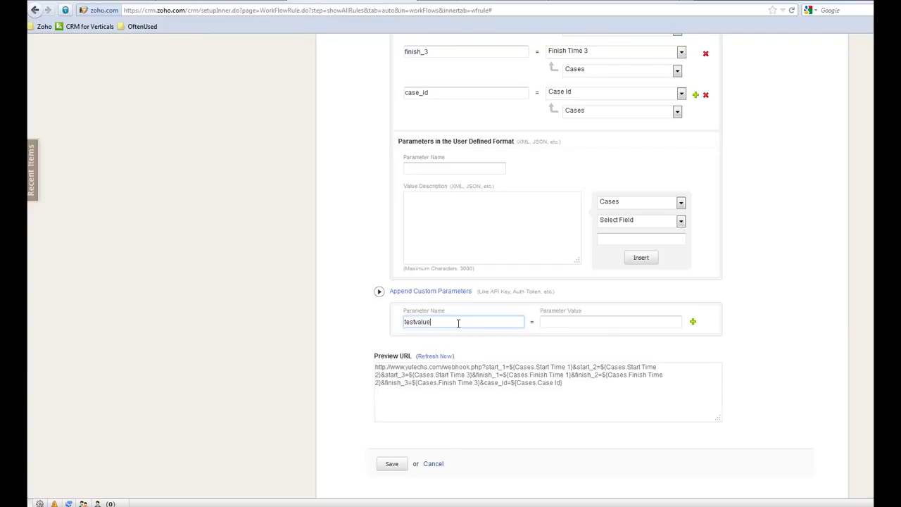
{"action": "left_click", "coordinate": [567, 322]}
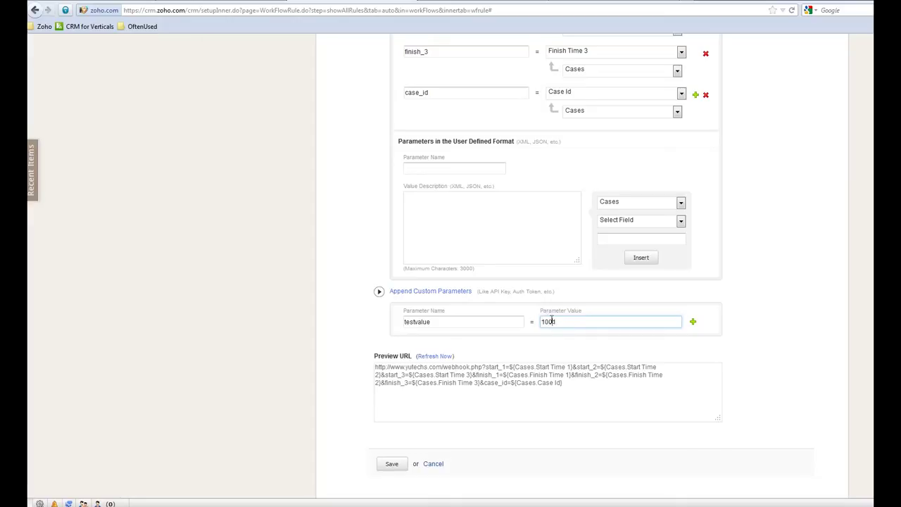
{"action": "double_click", "coordinate": [551, 321]}
{"action": "left_click", "coordinate": [342, 348]}
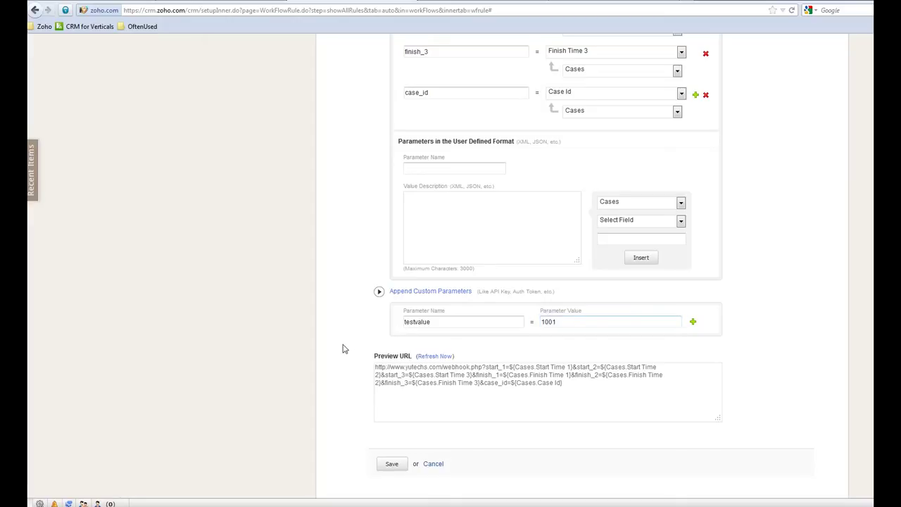
Refresh the preview URL and highlight its new testvalue=1001 part.
{"action": "scroll", "coordinate": [342, 347], "scroll_direction": "down", "scroll_amount": 2}
{"action": "left_click", "coordinate": [444, 296]}
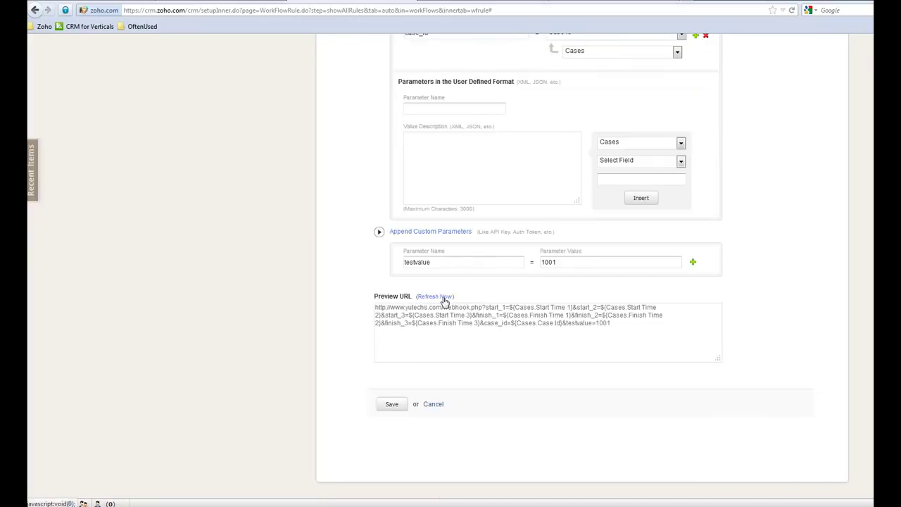
{"action": "left_click", "coordinate": [569, 324]}
{"action": "left_click_drag", "start_coordinate": [569, 324], "coordinate": [375, 307]}
{"action": "left_click", "coordinate": [597, 327]}
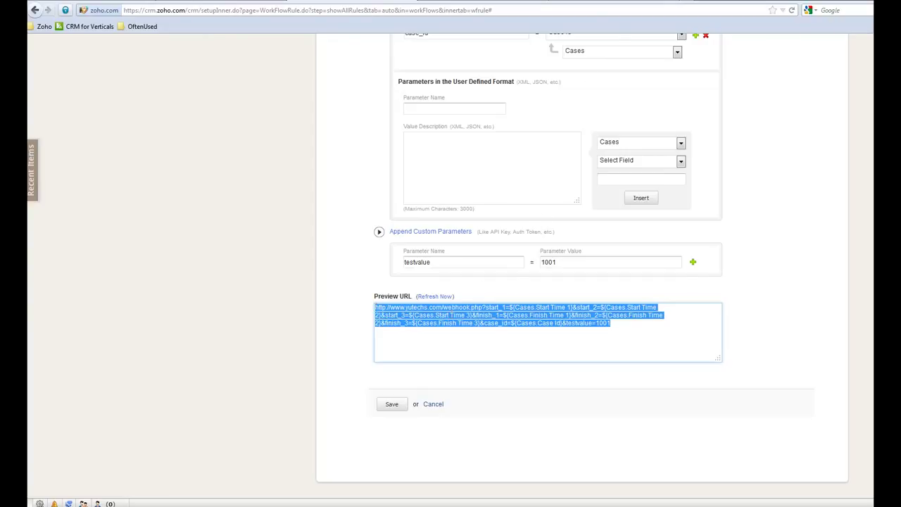
Copy the preview URL and paste it into the DataWebCoder tab's address bar.
{"action": "key", "text": "ctrl+c"}
{"action": "key", "text": "ctrl+Tab"}
{"action": "left_click", "coordinate": [508, 12]}
{"action": "key", "text": "ctrl+v"}
{"action": "left_click", "coordinate": [371, 181]}
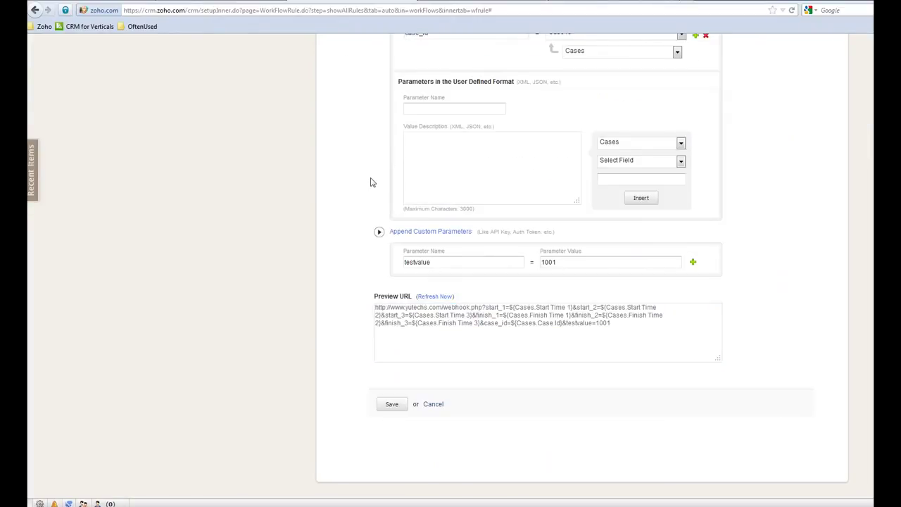
{"action": "scroll", "coordinate": [371, 180], "scroll_direction": "up", "scroll_amount": 5}
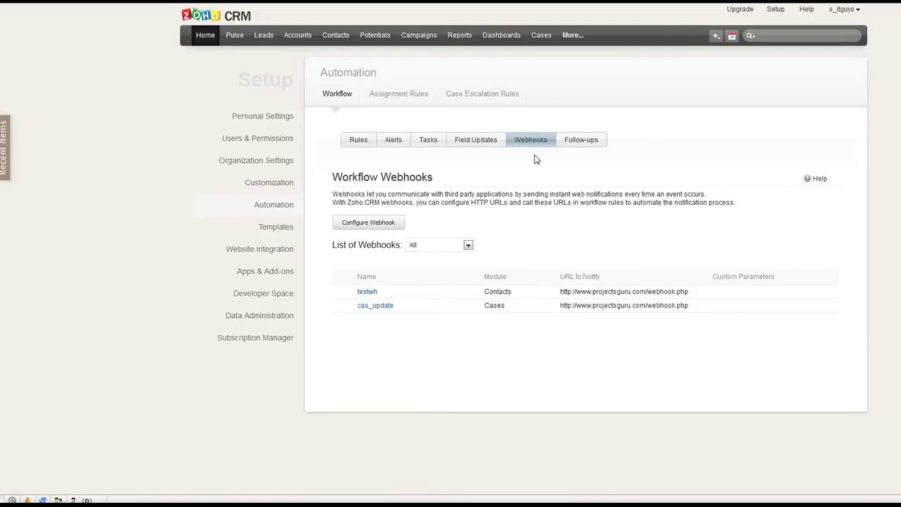
Show the Workflow Rules list with the Case Total Time Update rule on Cases.
{"action": "left_click", "coordinate": [360, 143]}
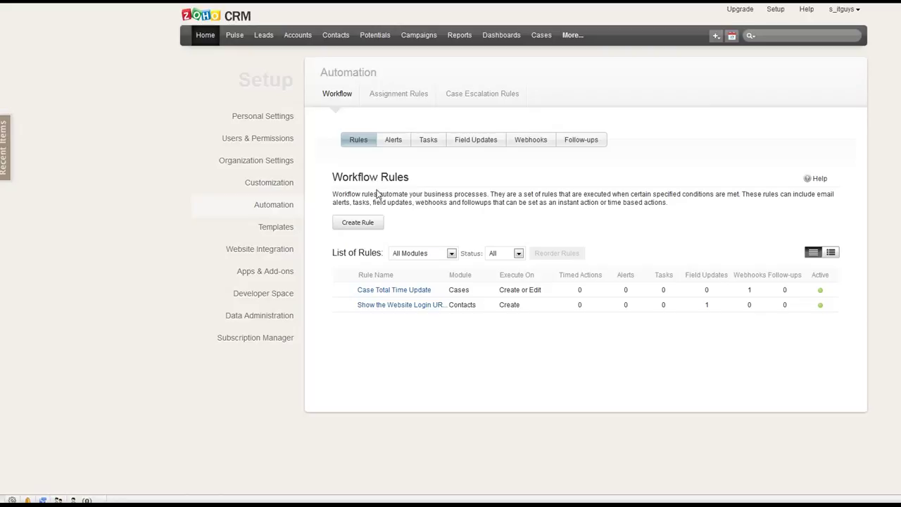
{"action": "left_click_drag", "start_coordinate": [364, 176], "coordinate": [375, 177]}
Edit the Case Total Time Update rule and view its actions calling the cas_update webhook.
{"action": "mouse_move", "coordinate": [340, 293]}
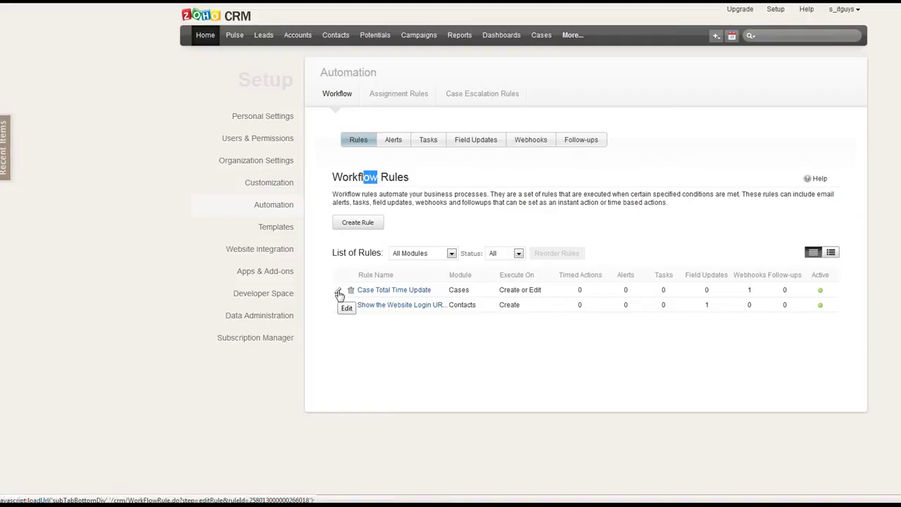
{"action": "left_click", "coordinate": [338, 293]}
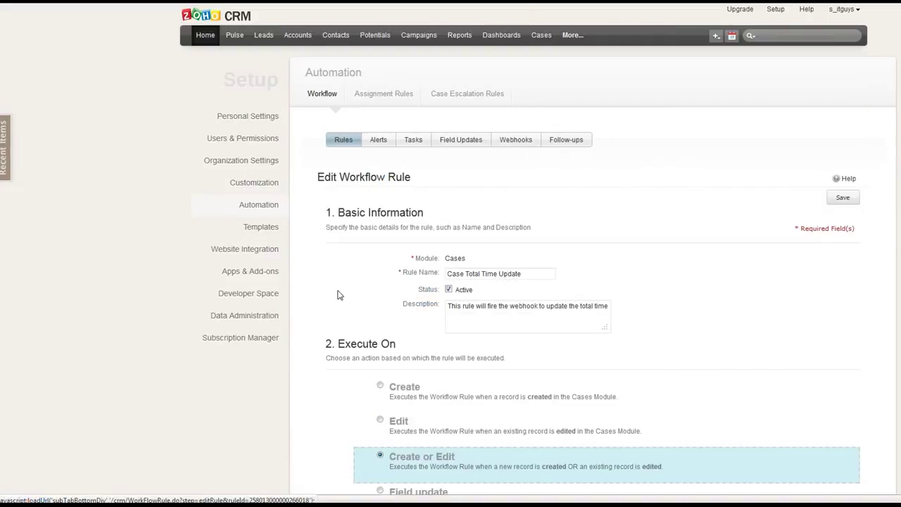
{"action": "scroll", "coordinate": [337, 295], "scroll_direction": "down", "scroll_amount": 5}
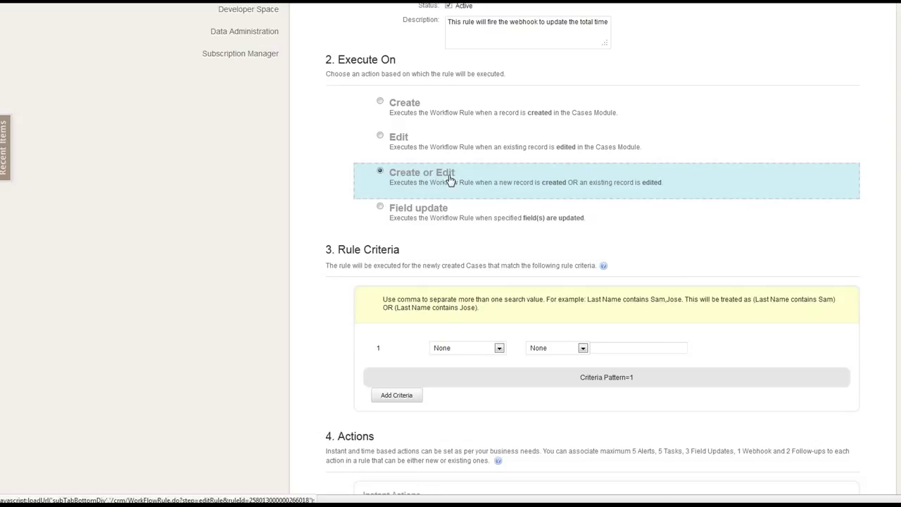
{"action": "scroll", "coordinate": [333, 232], "scroll_direction": "down", "scroll_amount": 5}
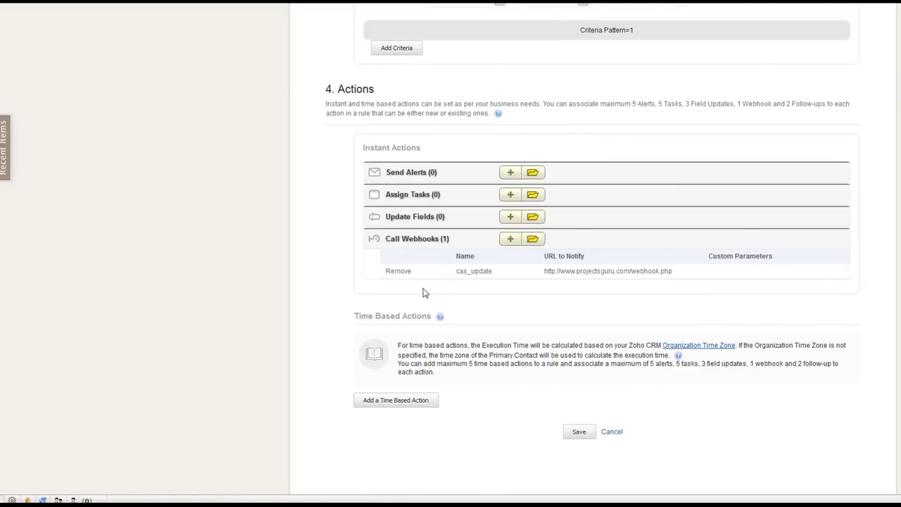
{"action": "scroll", "coordinate": [424, 292], "scroll_direction": "down", "scroll_amount": 1}
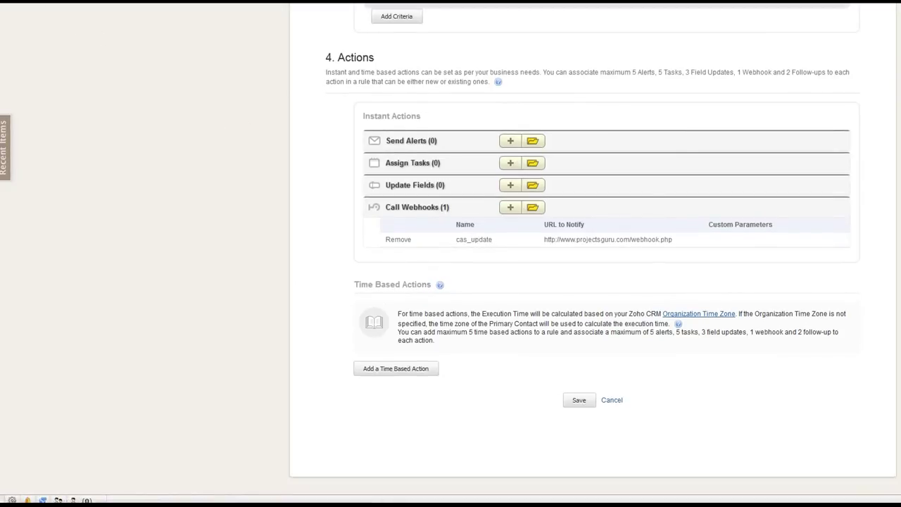